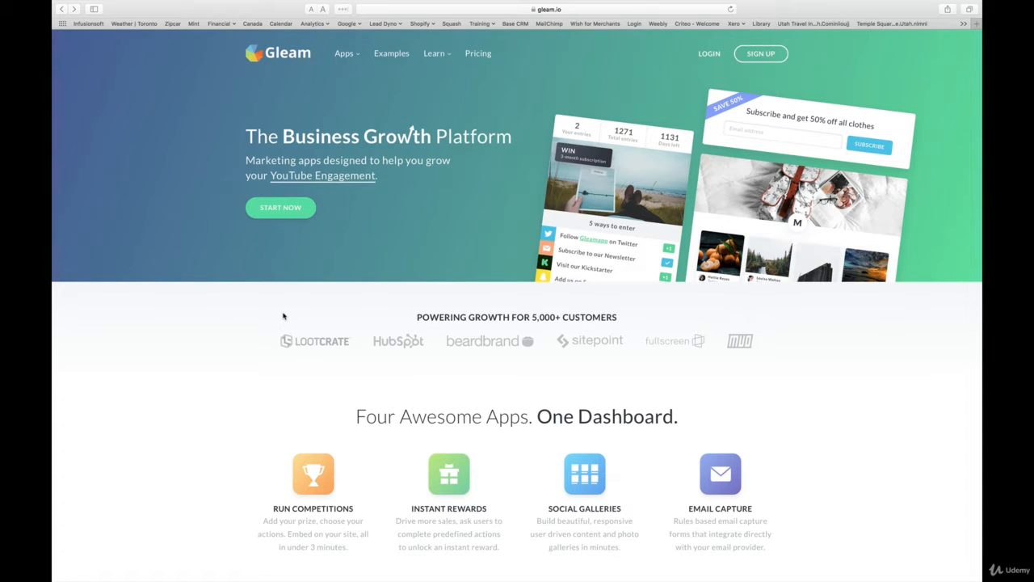
Step: Open the pricing plans for the Competitions app
left_click(478, 55)
scroll(478, 335, "down", 3)
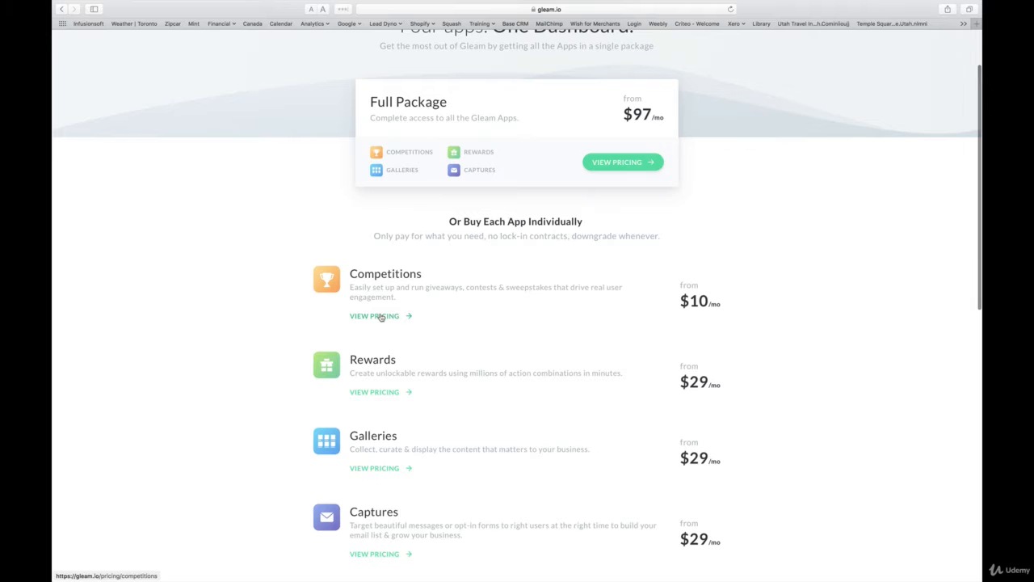
left_click(381, 316)
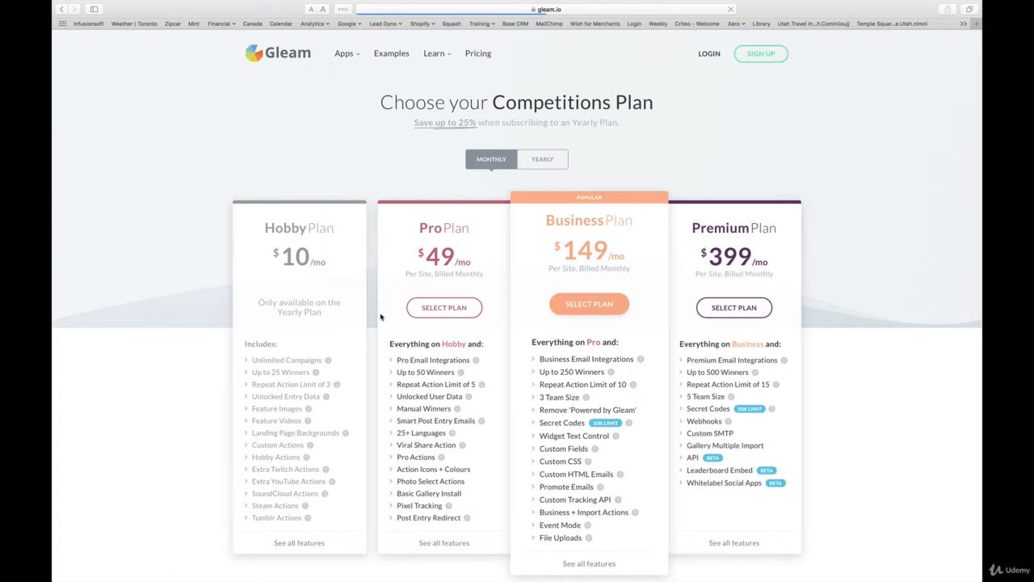
mouse_move(329, 362)
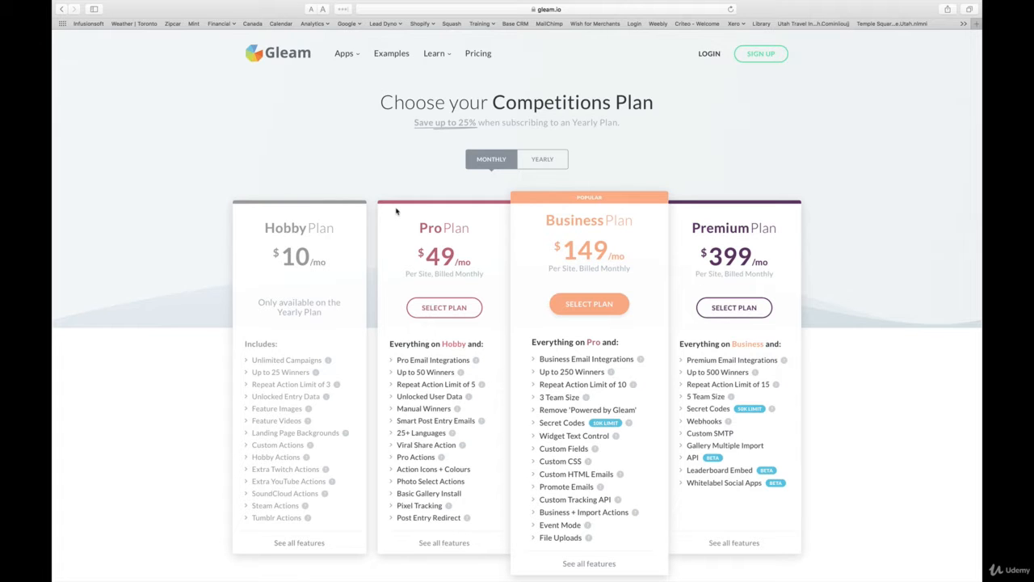
Step: Switch to the competitions dashboard and review the finished competitions and their statistics
key("super+Tab")
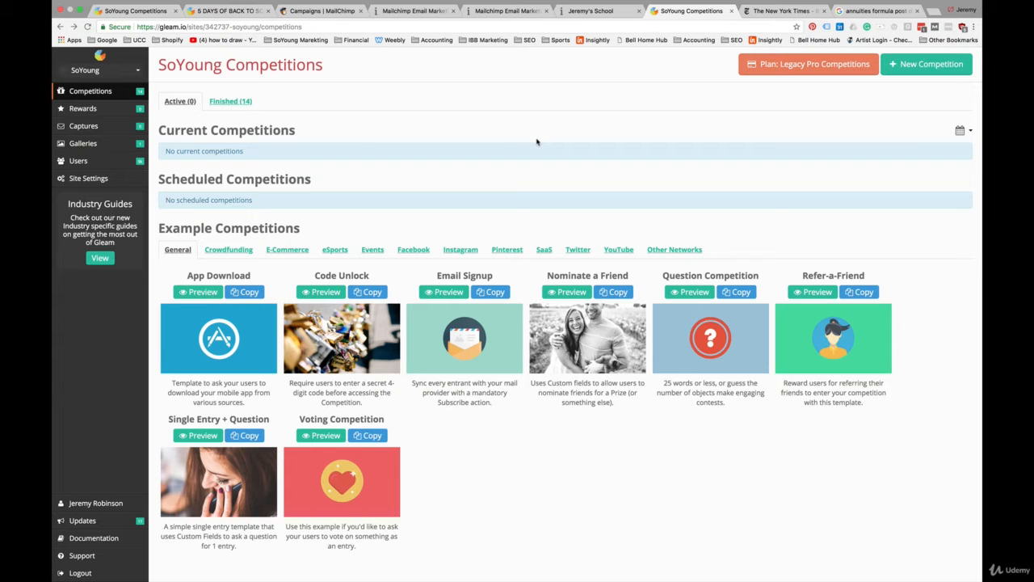
left_click(223, 106)
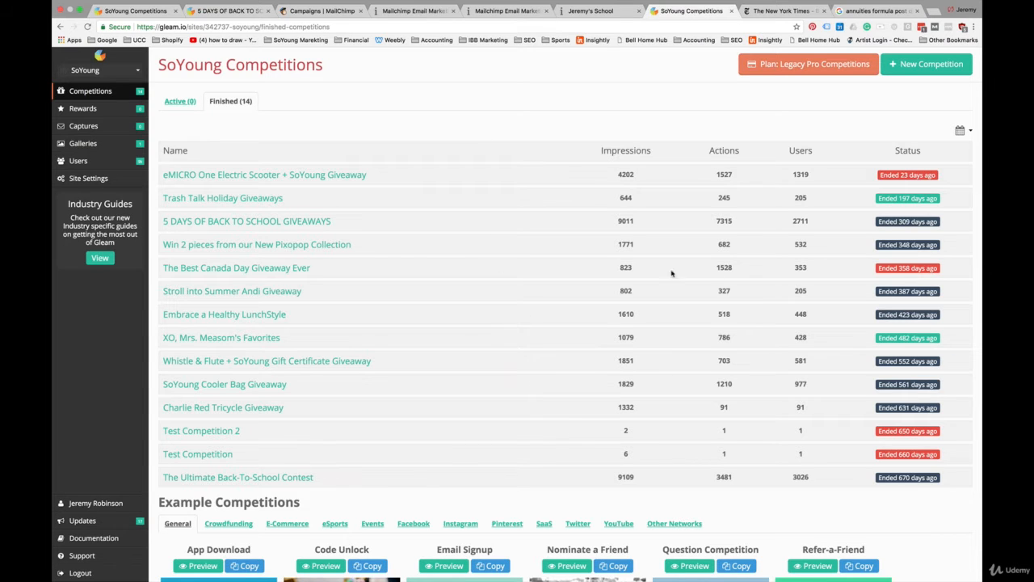
double_click(801, 478)
double_click(803, 222)
double_click(801, 175)
left_click(349, 148)
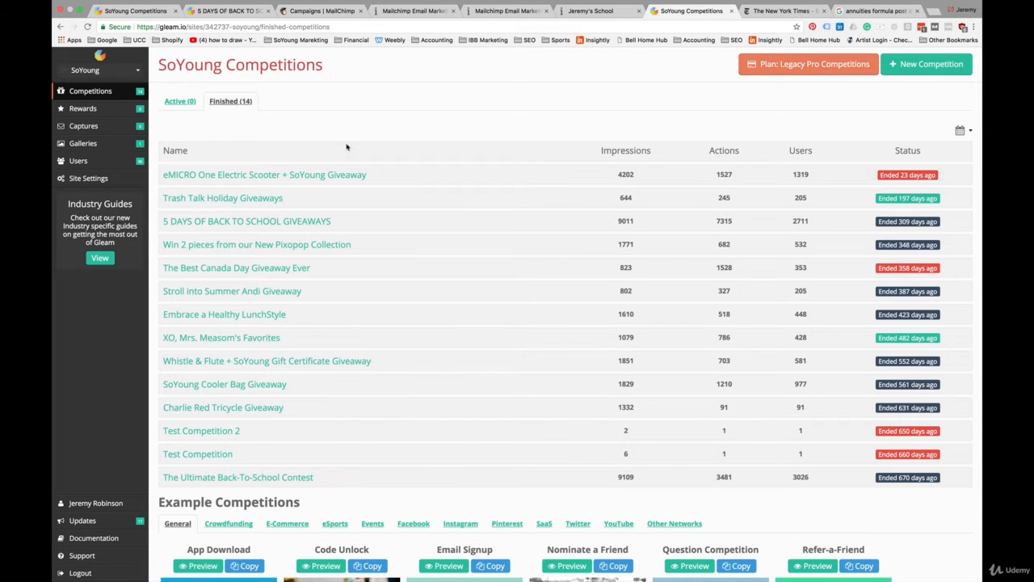
Step: Start a new competition and name it 5 Days of Back to School Giveaways
left_click(933, 68)
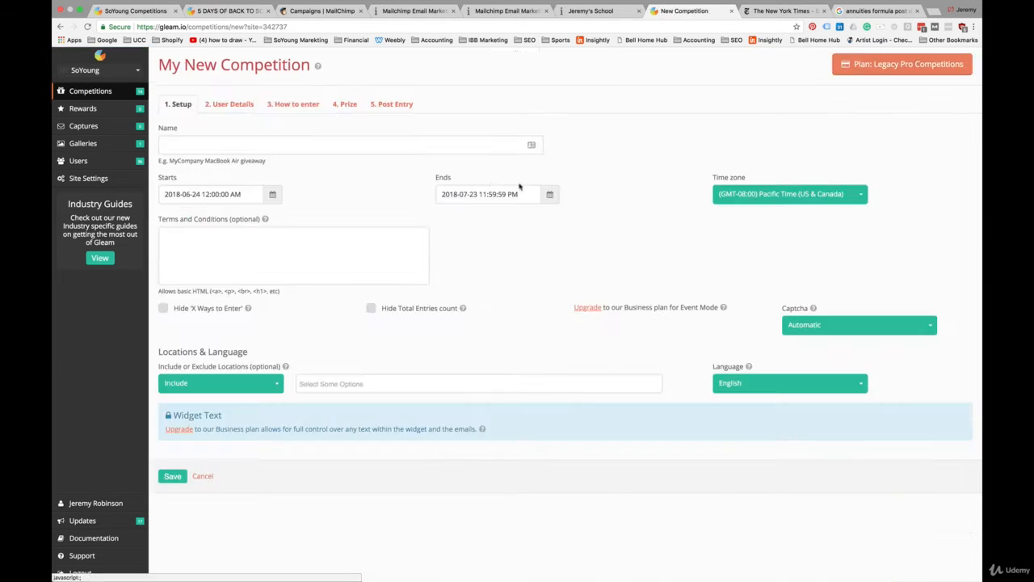
left_click(175, 143)
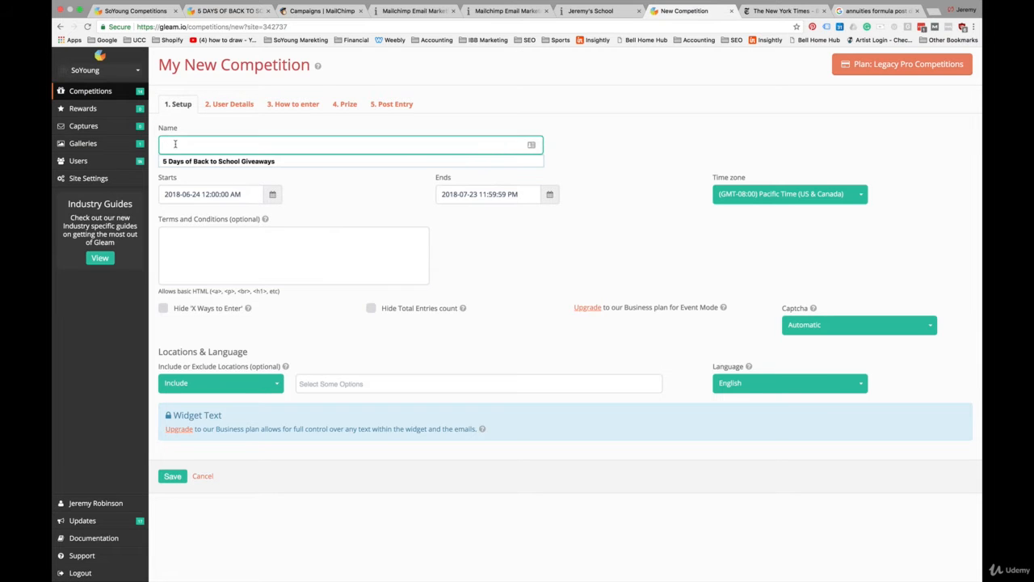
left_click(194, 128)
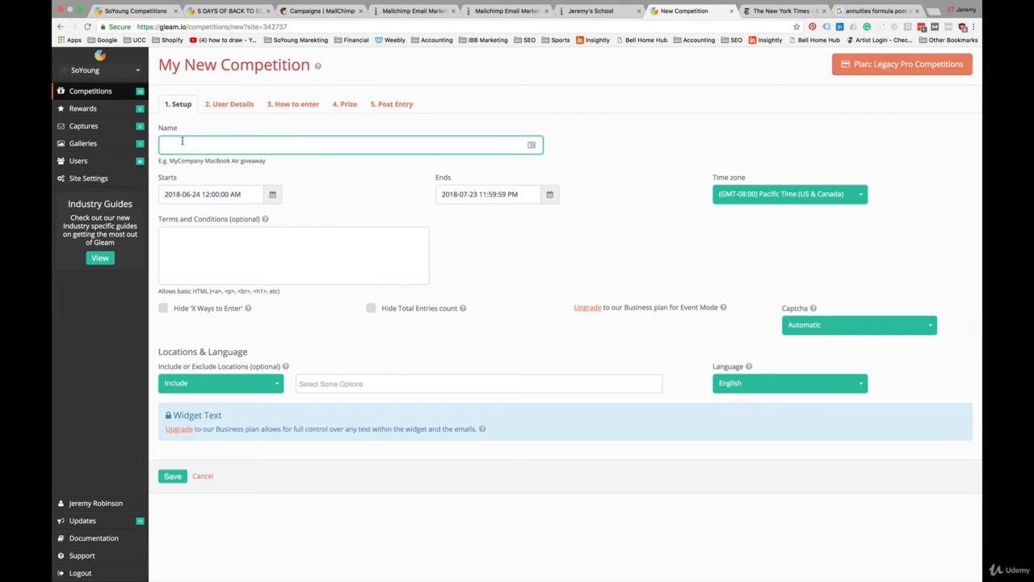
left_click(182, 141)
left_click(185, 161)
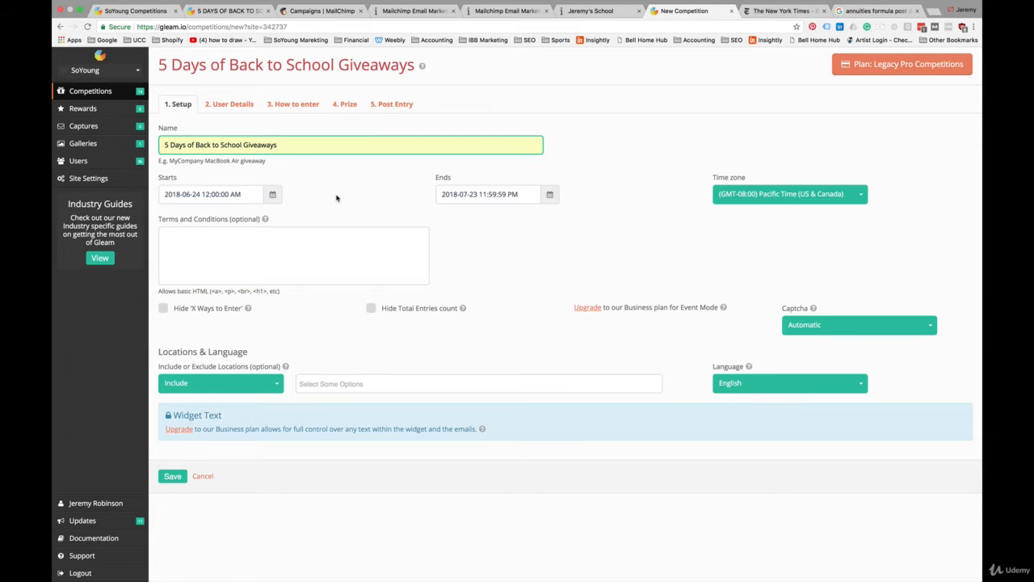
Step: Set the competition end date to July 9, 2018
left_click(550, 197)
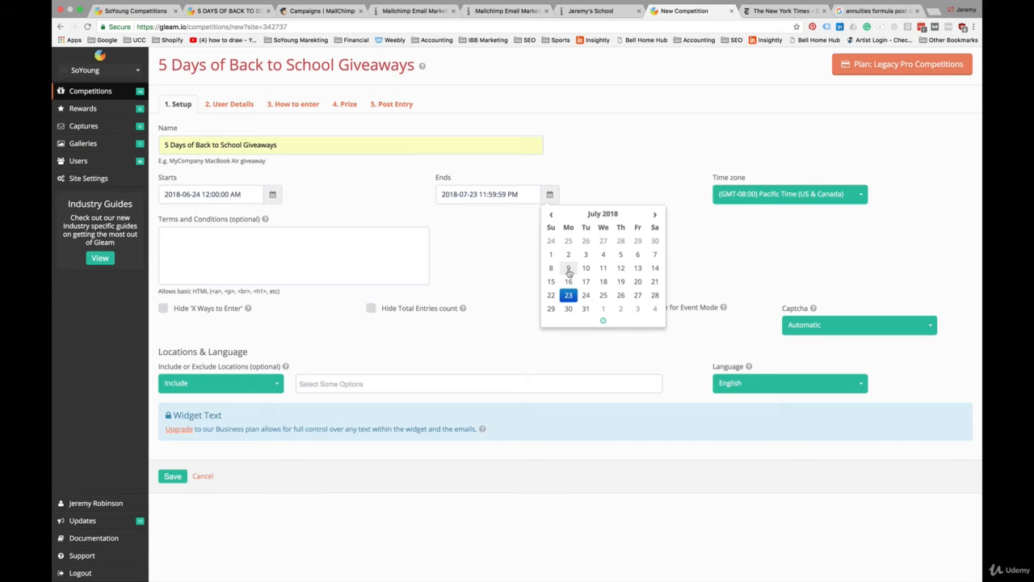
left_click(569, 269)
left_click(484, 273)
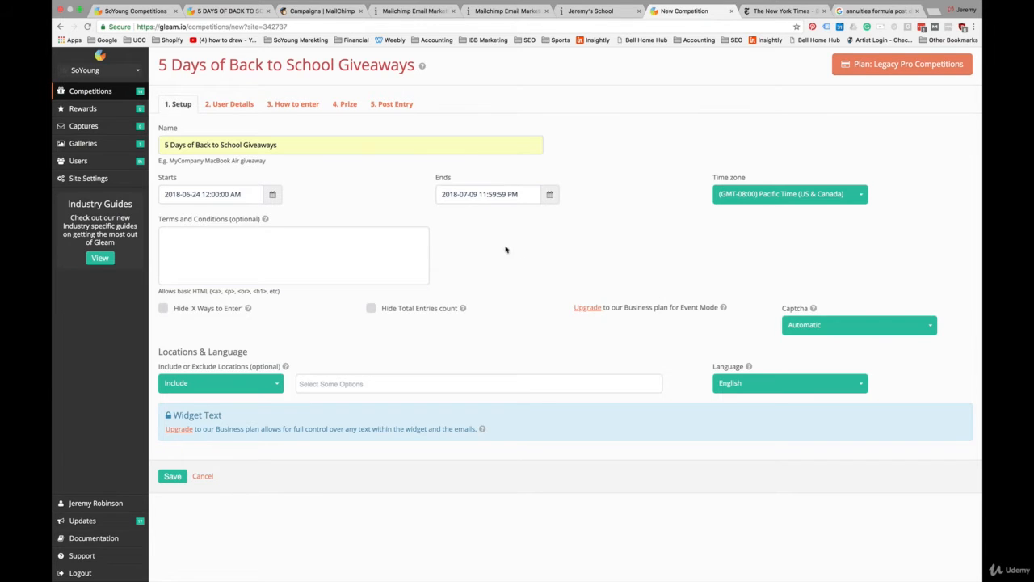
Step: Set the time zone to (GMT-05:00) Eastern Time (US & Canada)
left_click(790, 200)
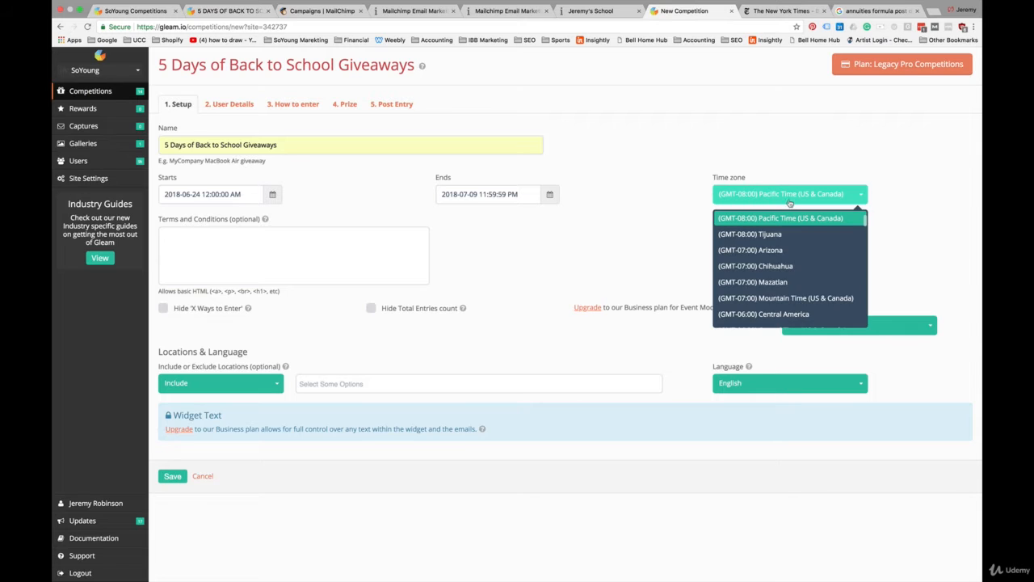
scroll(792, 299, "down", 3)
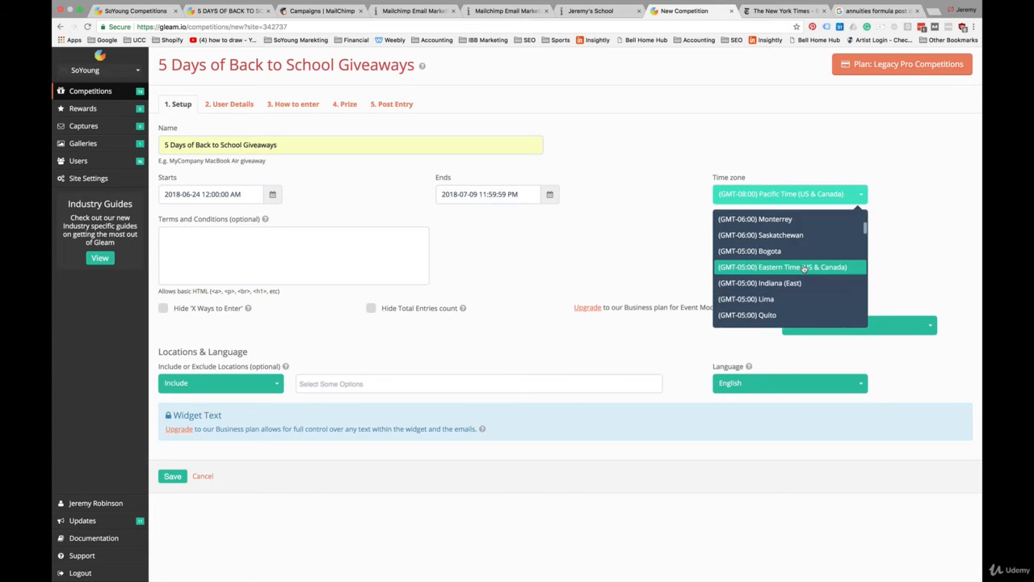
left_click(804, 270)
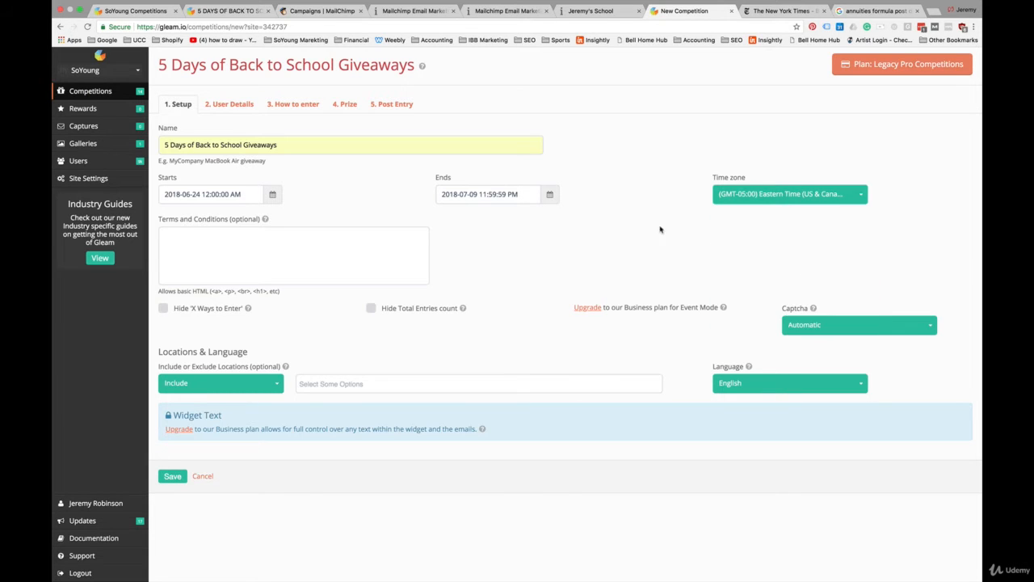
Step: Include Canada and United States as the competition's locations and save the setup
left_click(279, 243)
left_click(479, 266)
left_click(275, 386)
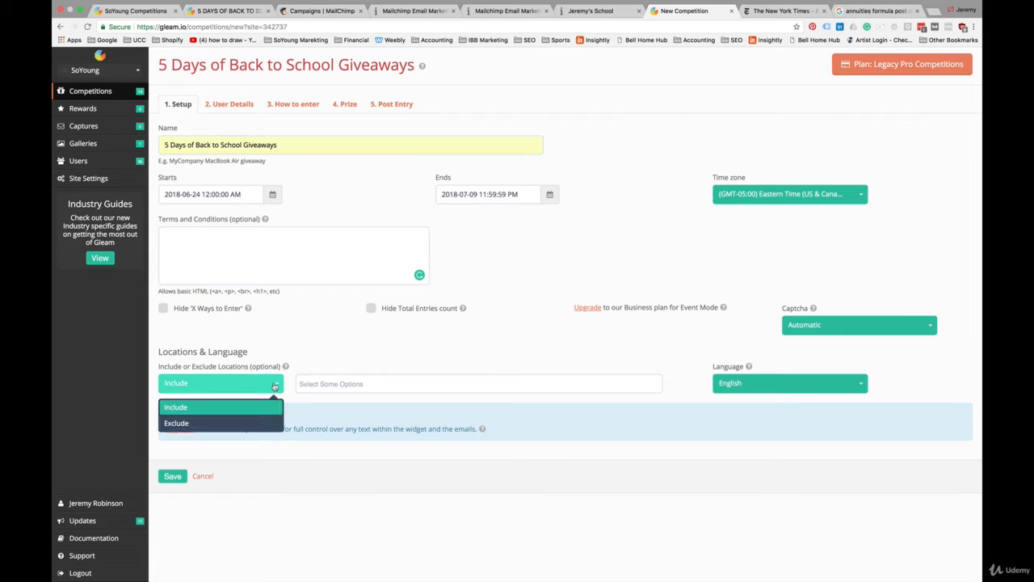
left_click(261, 408)
left_click(320, 388)
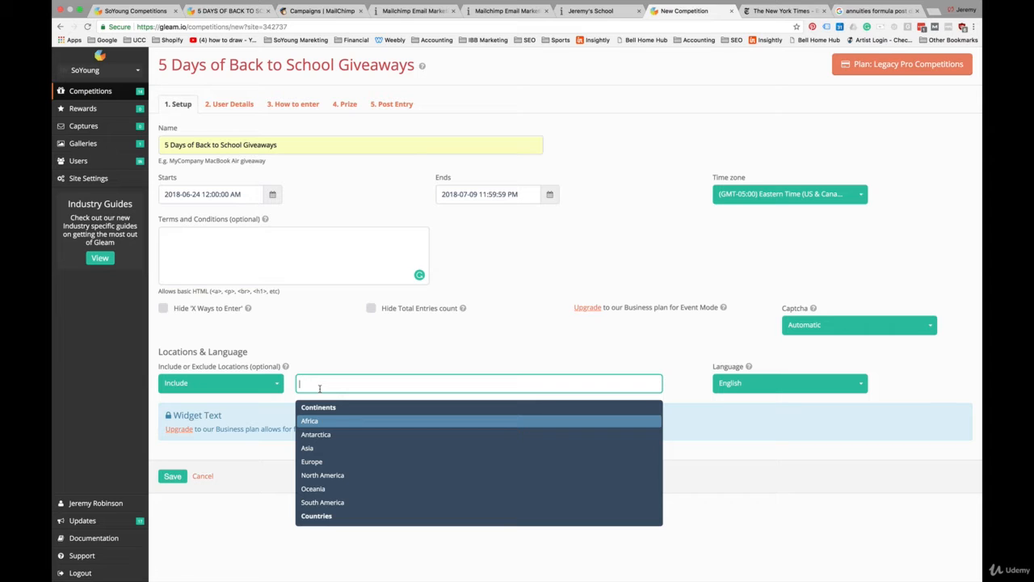
type("canad")
key("Return")
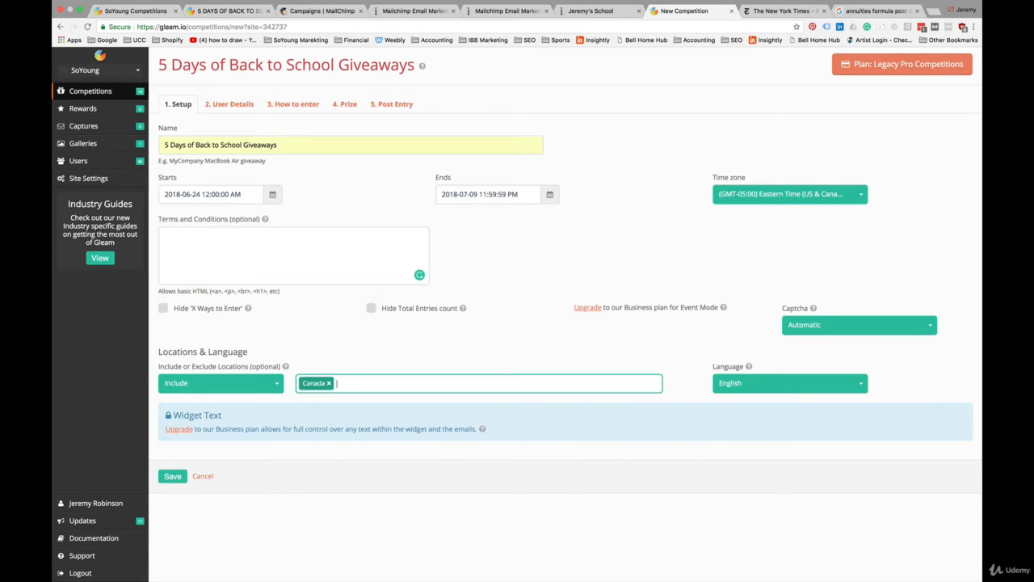
type("un")
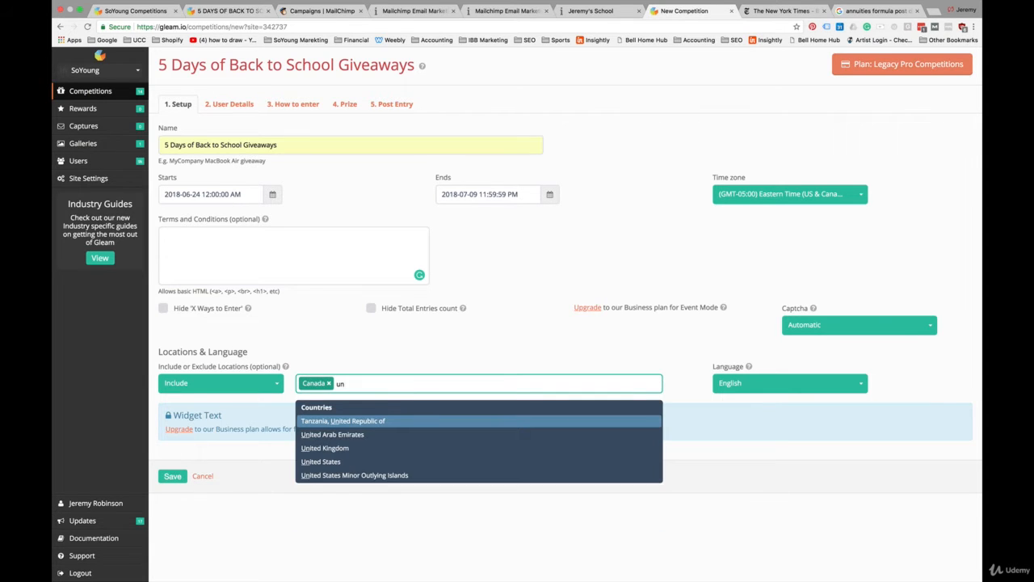
left_click(331, 461)
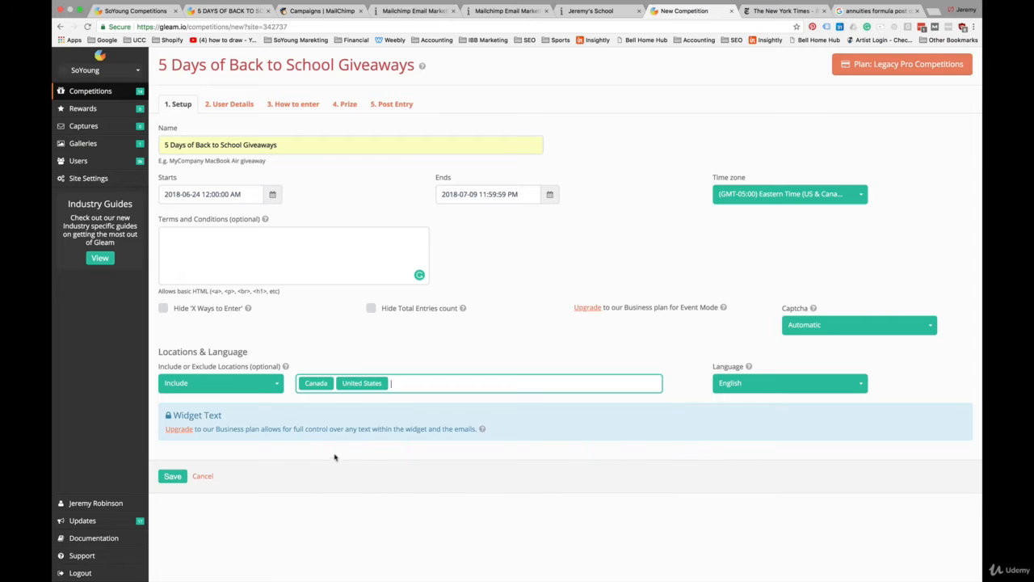
left_click(173, 476)
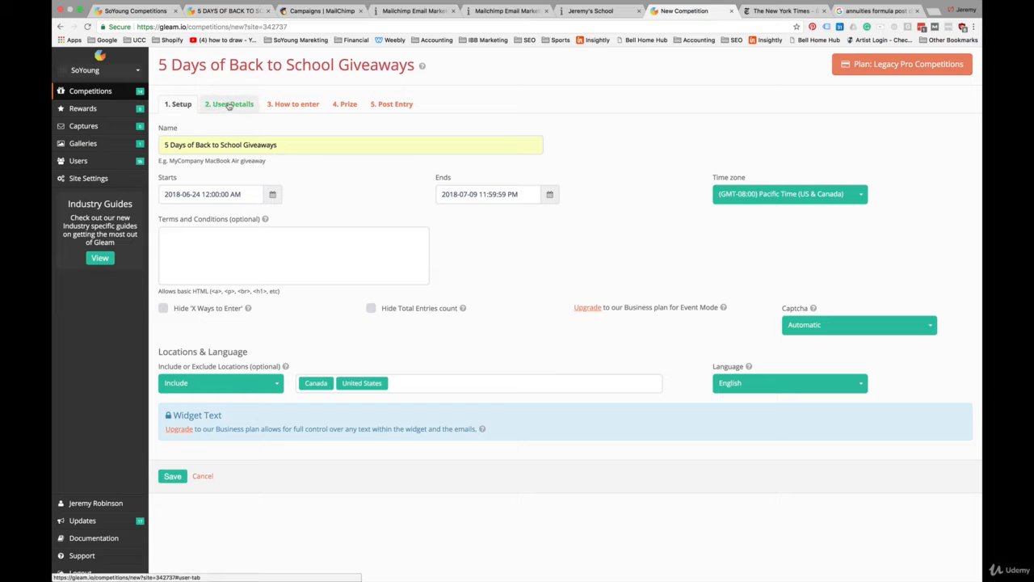
Step: Open the User Details section and review the minimum age and login options
left_click(230, 106)
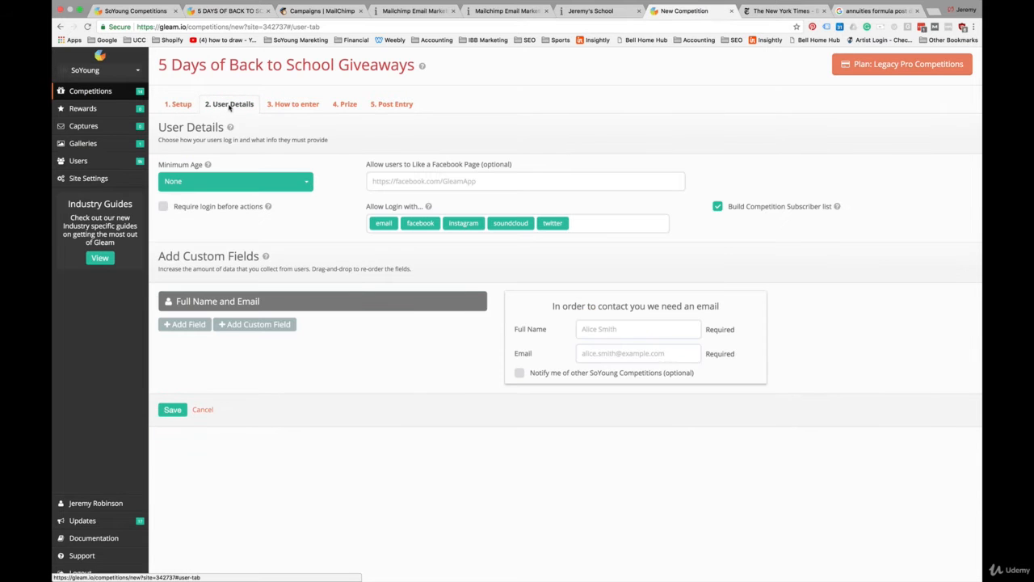
left_click(303, 185)
left_click(383, 199)
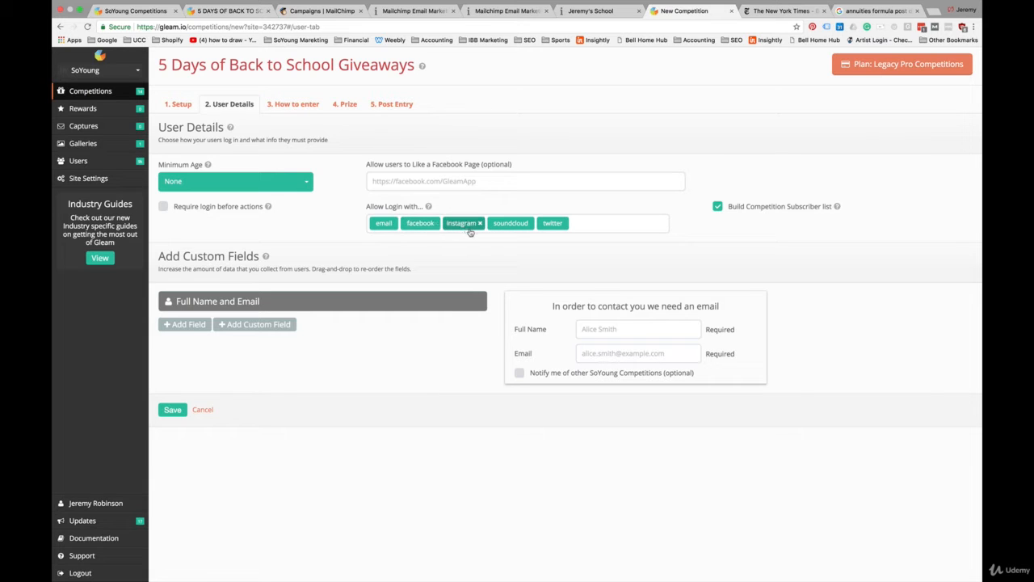
left_click(393, 179)
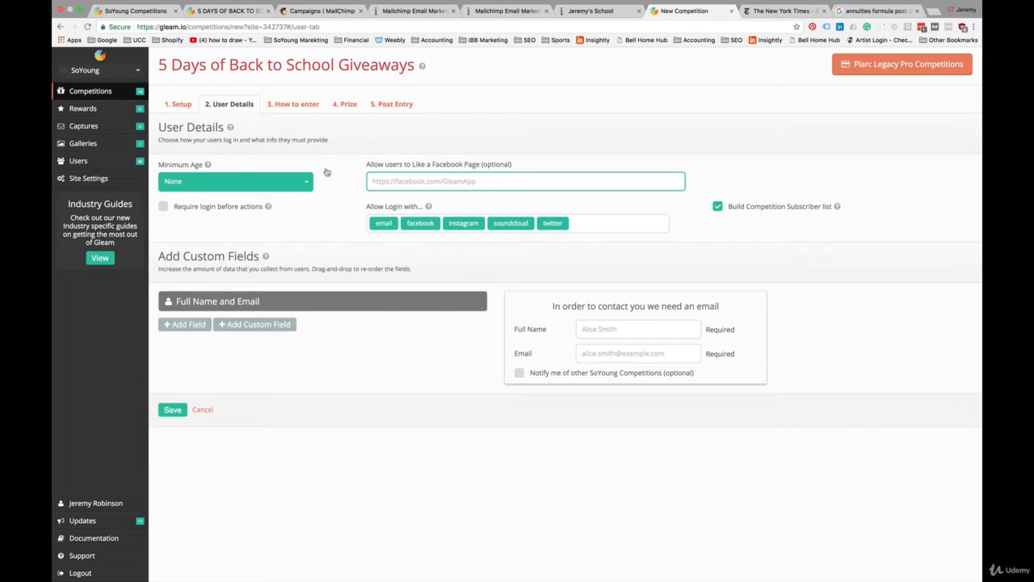
Step: Make the newsletter signup entry action mandatory and add a MailChimp email integration to it
left_click(296, 106)
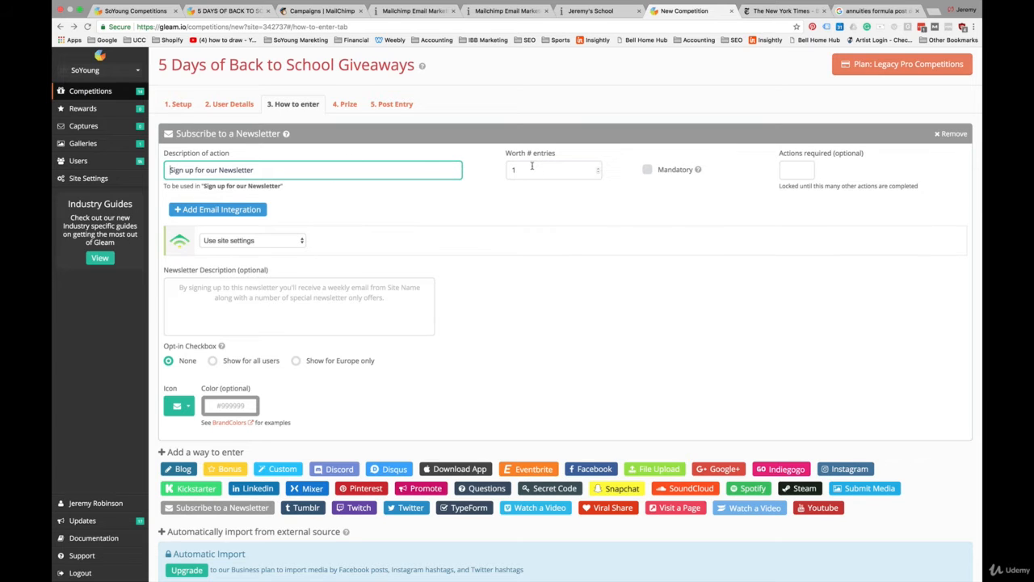
left_click(649, 170)
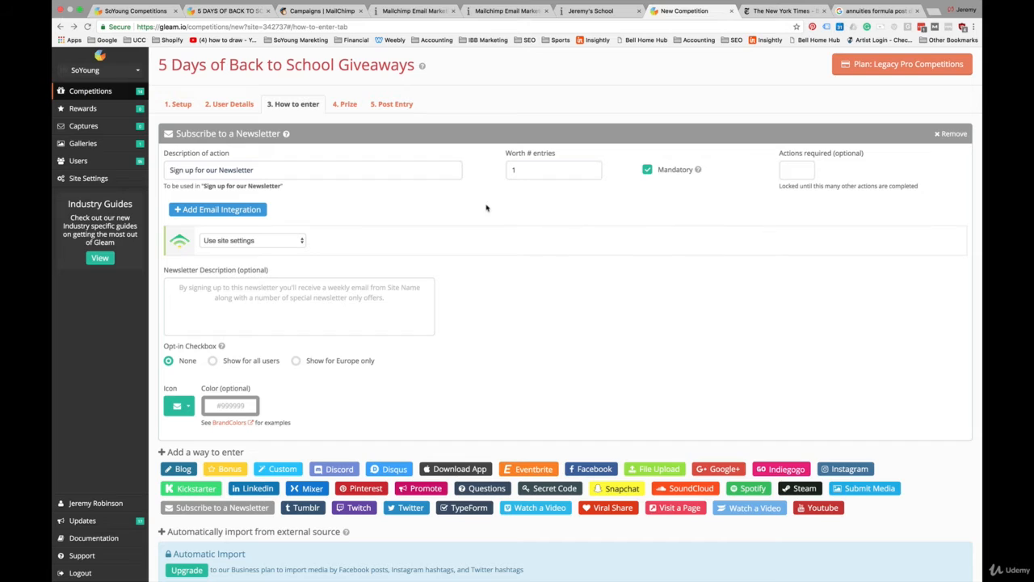
left_click(245, 211)
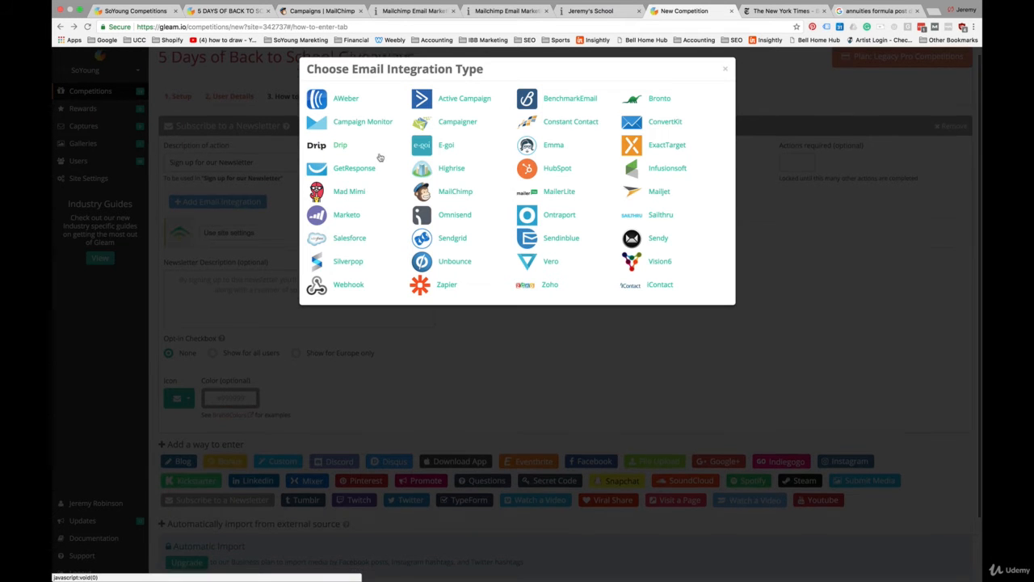
left_click(453, 196)
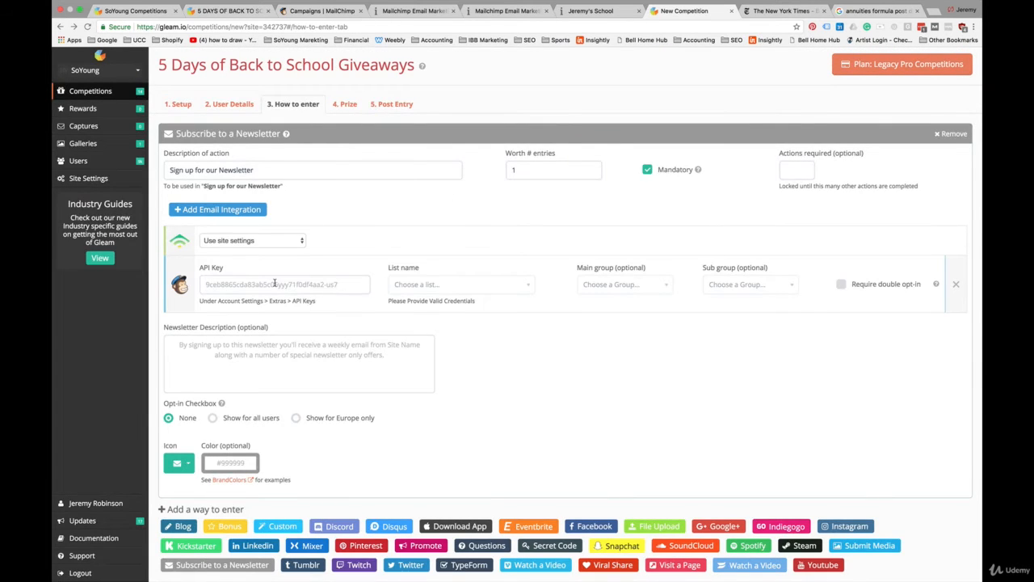
Step: Open the MailChimp account's API keys page and create a new API key
left_click(275, 283)
left_click(317, 11)
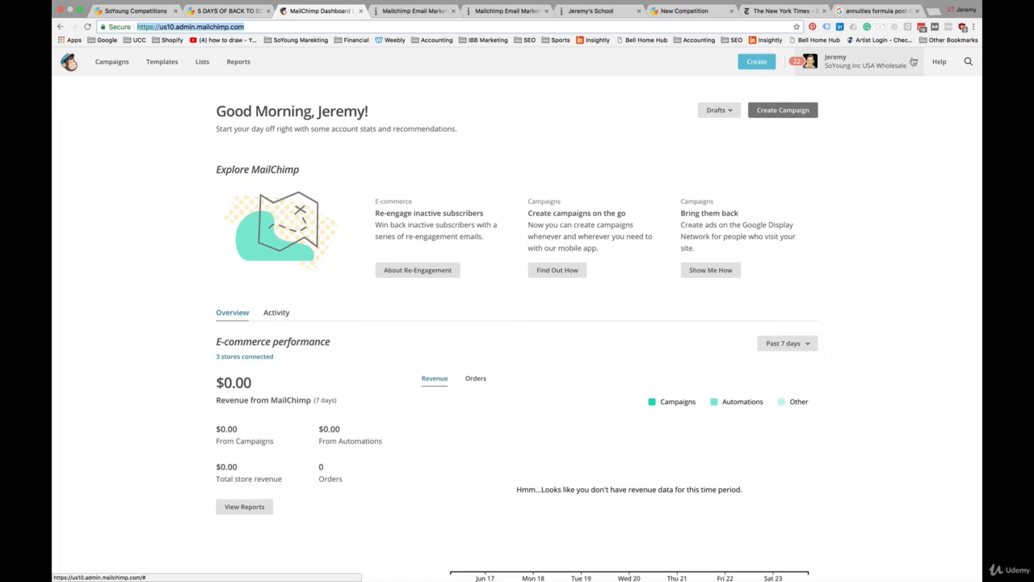
left_click(913, 61)
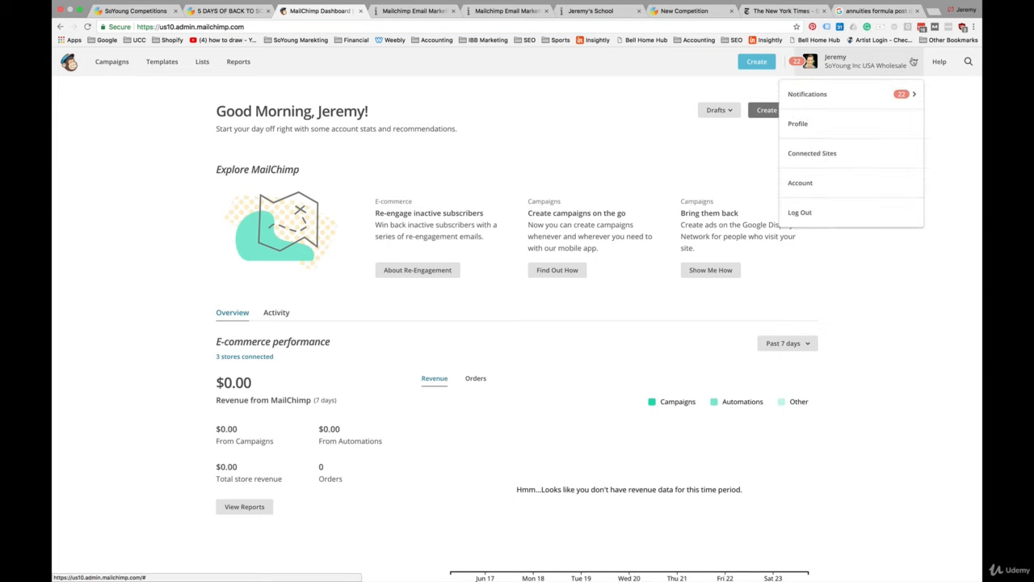
left_click(838, 185)
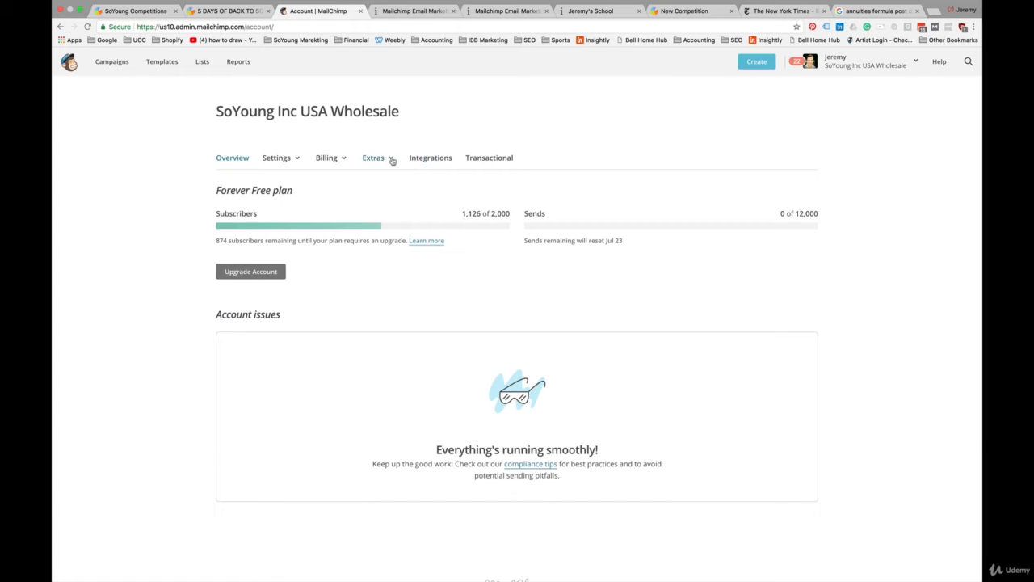
left_click(381, 159)
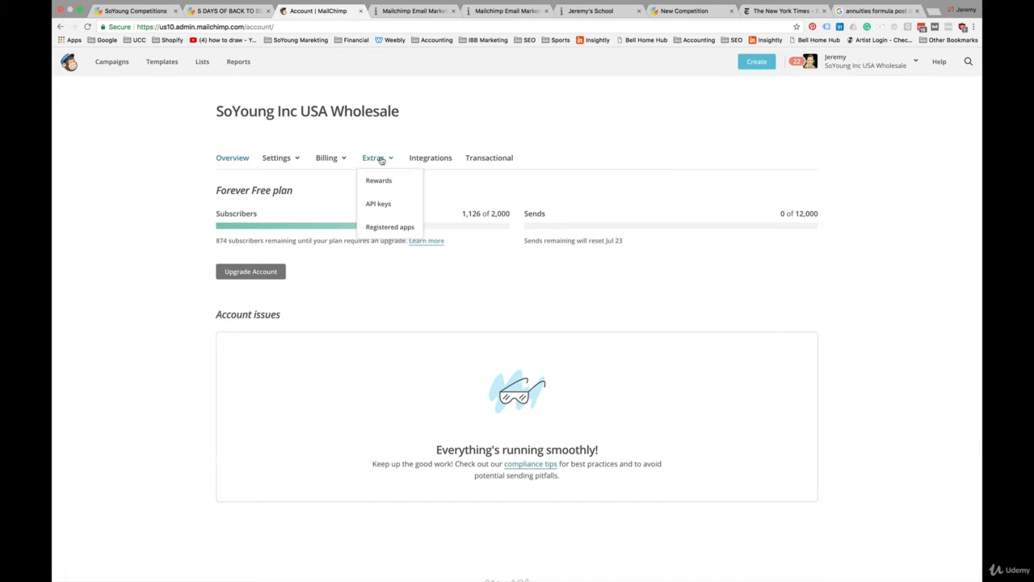
left_click(382, 203)
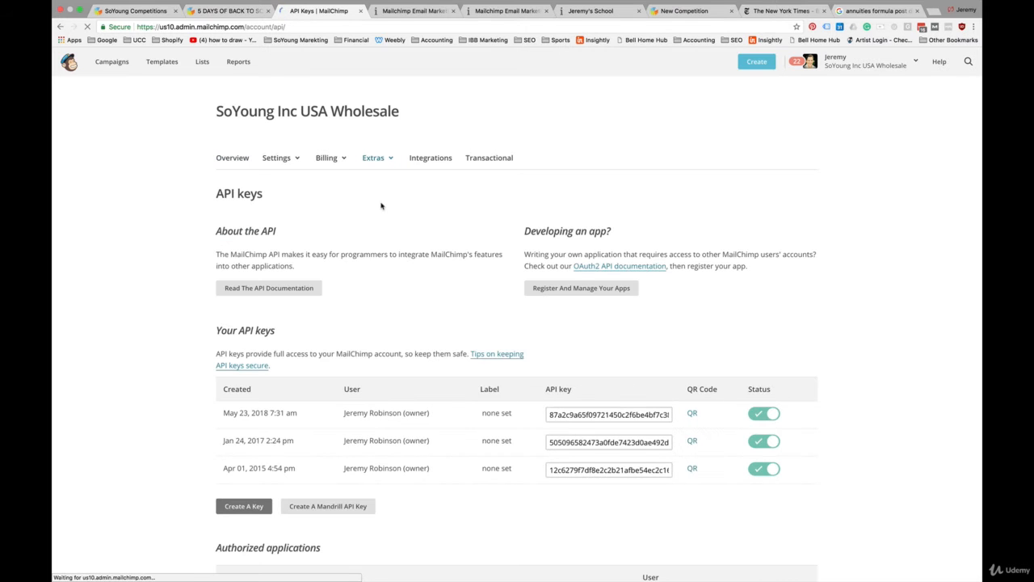
scroll(357, 336, "down", 3)
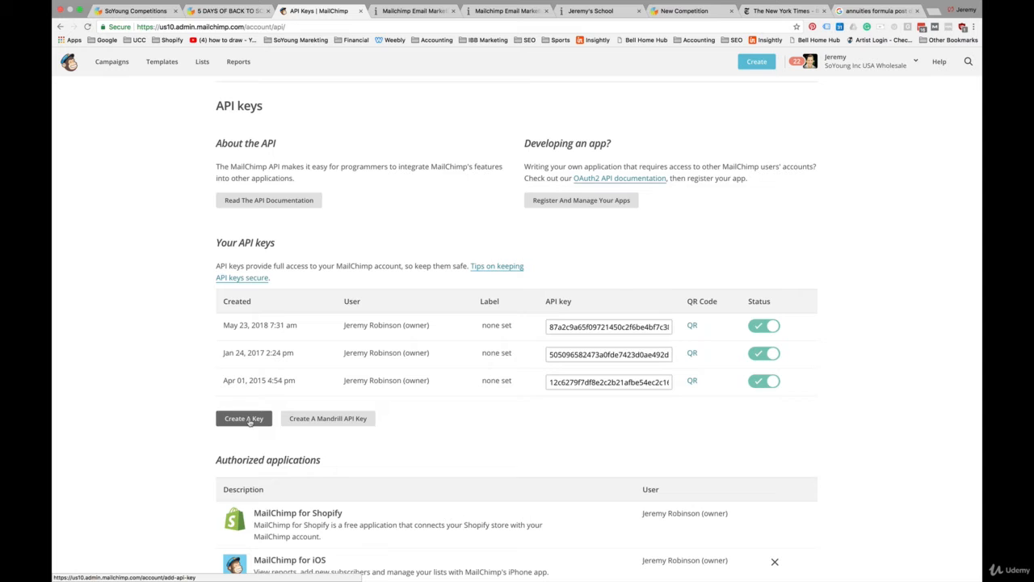
left_click(250, 419)
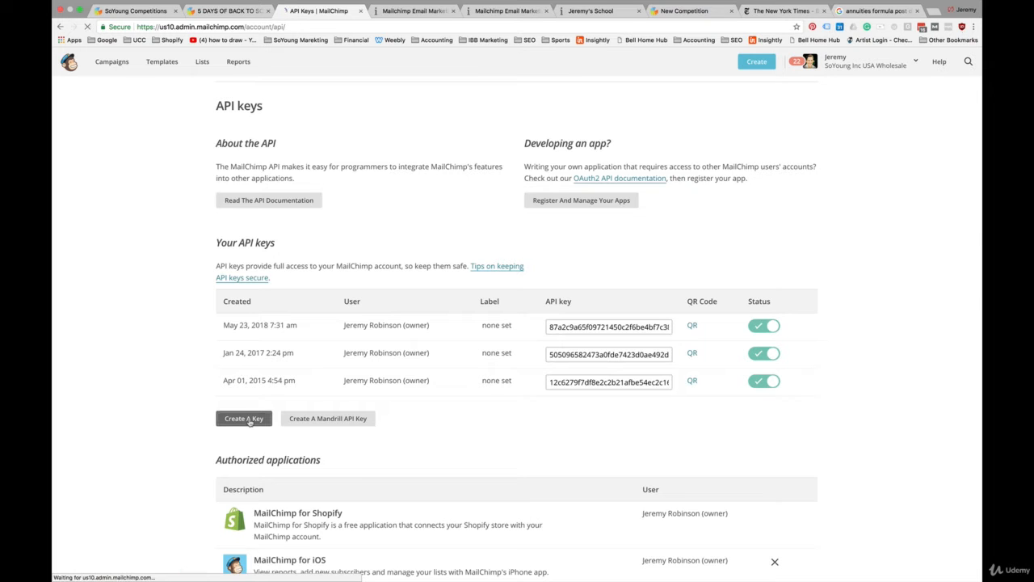
Step: Paste the new API key into the MailChimp integration's API Key field and choose the Ecommerce Email Mastery list
scroll(434, 471, "down", 2)
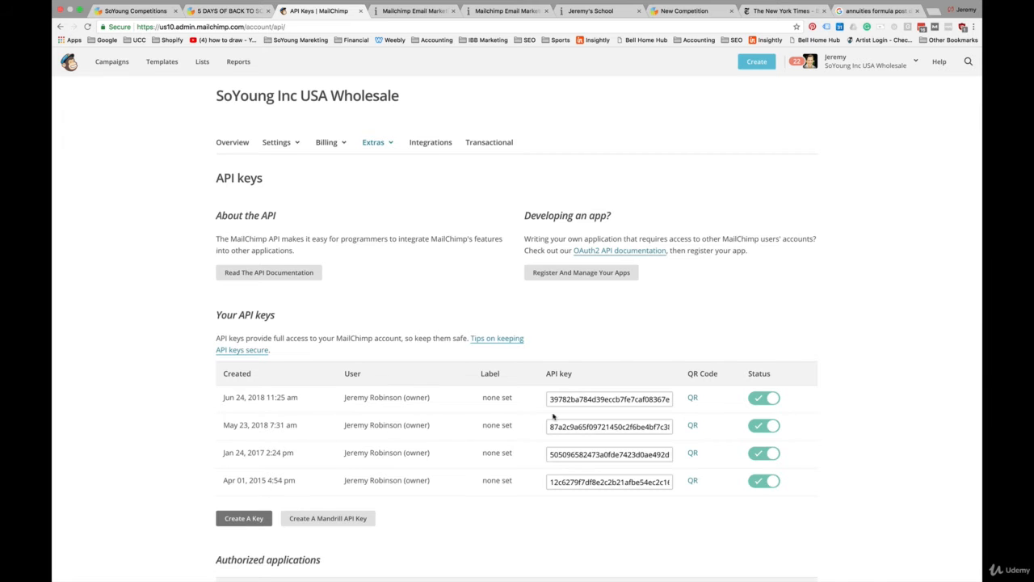
left_click(598, 399)
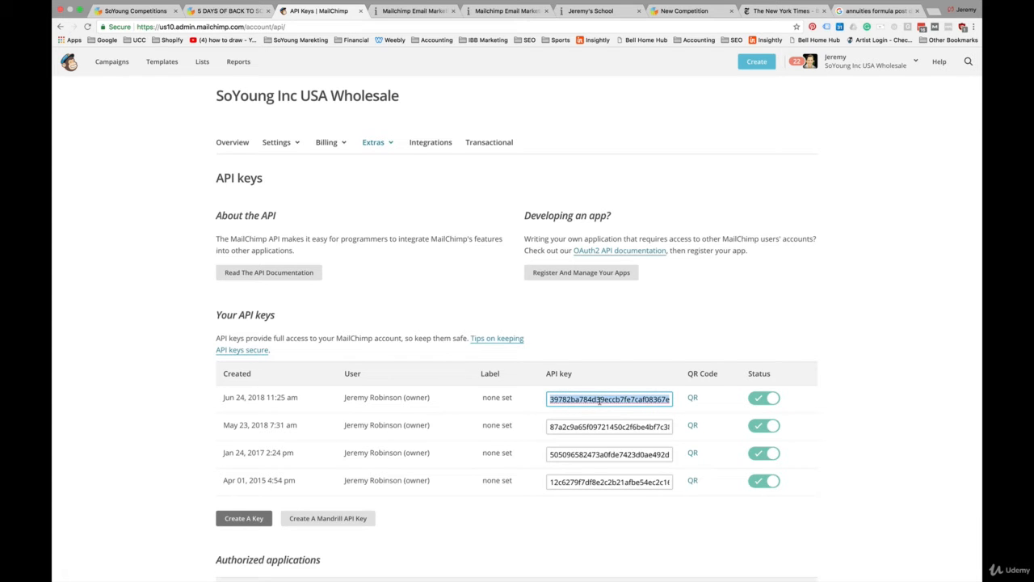
left_click(686, 10)
key("ctrl+v")
left_click(459, 284)
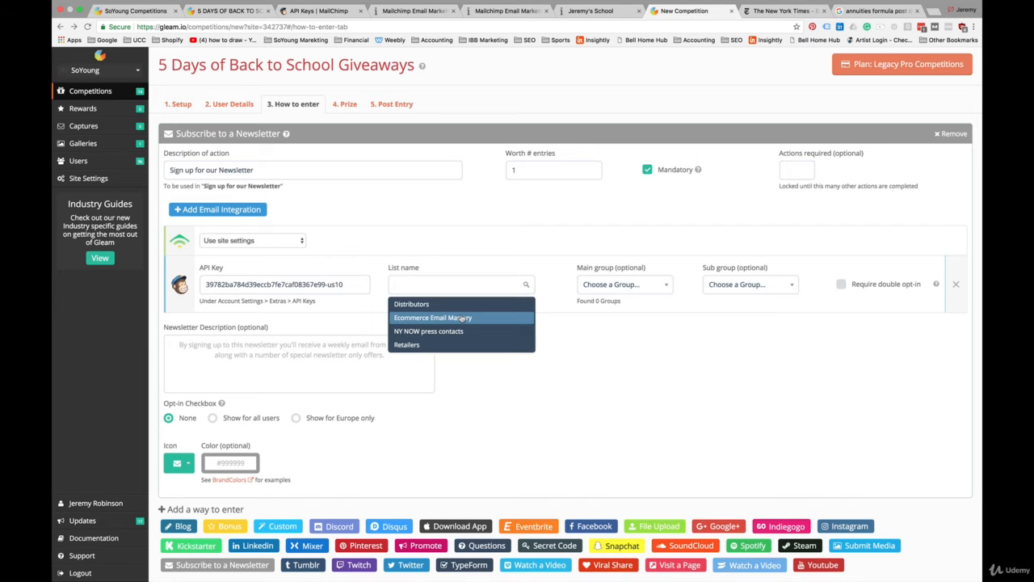
left_click(462, 318)
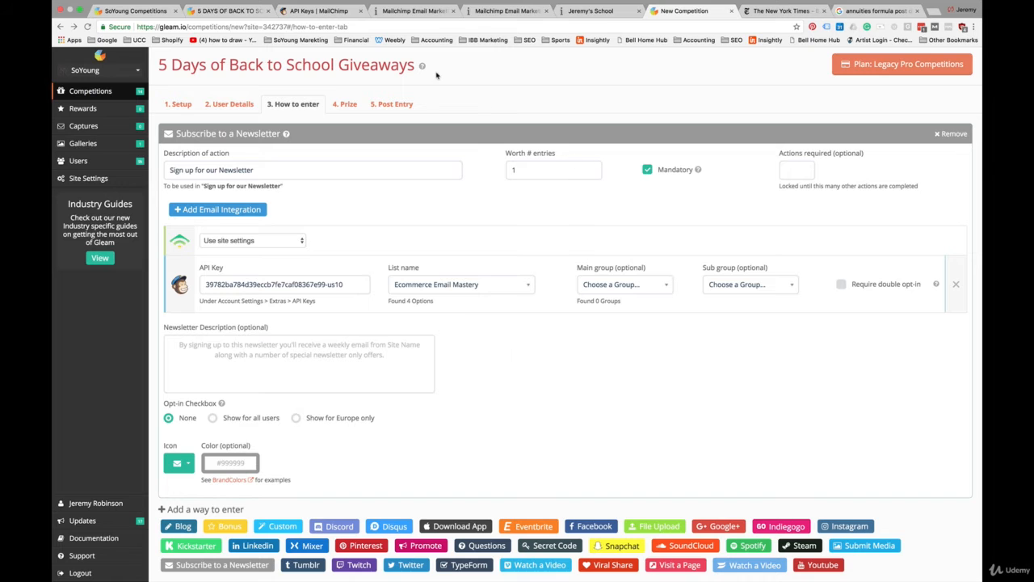
Step: Open the groups page of the Ecommerce Email Mastery list in MailChimp
left_click(337, 12)
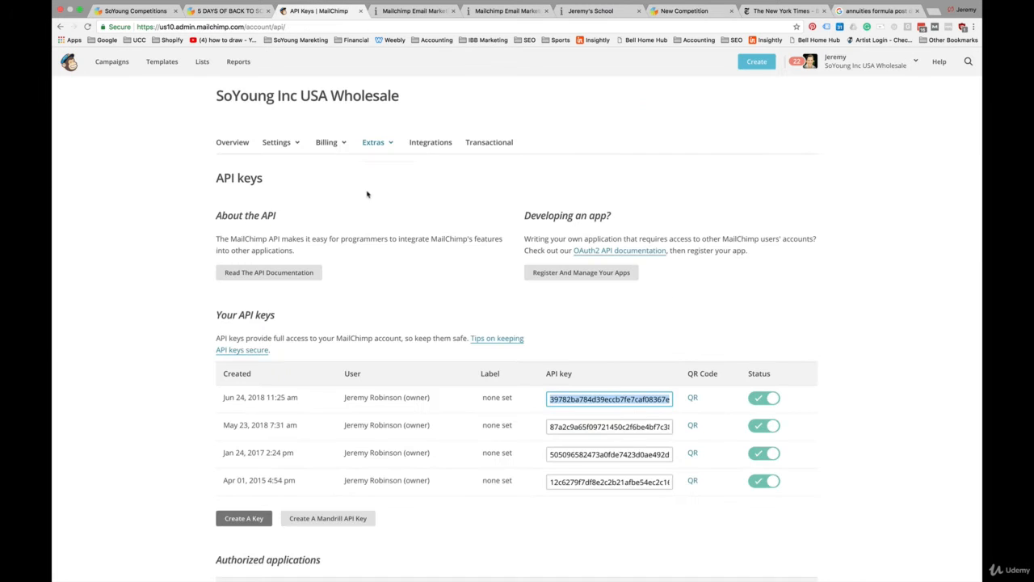
key("super+c")
left_click(202, 62)
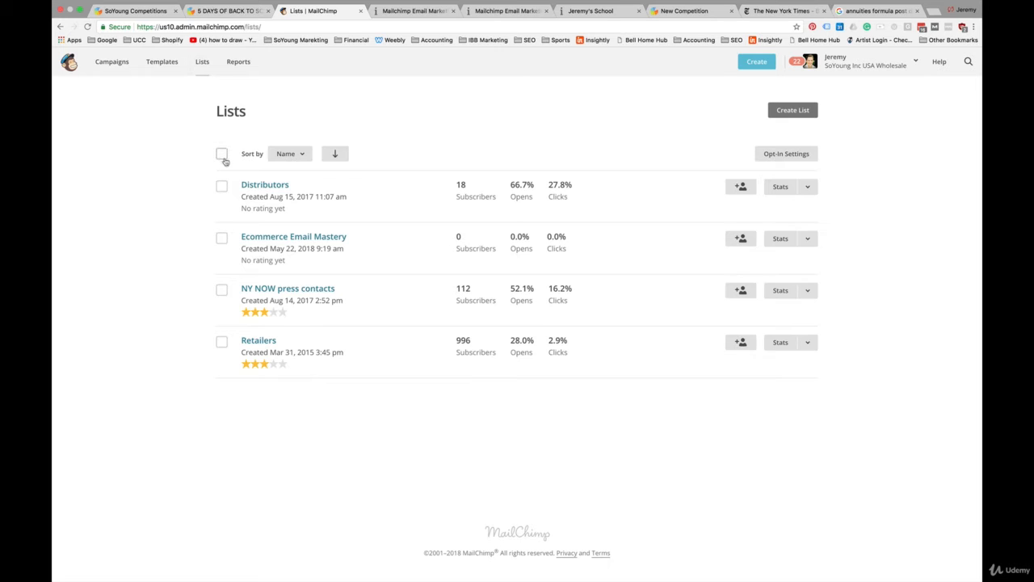
left_click(303, 238)
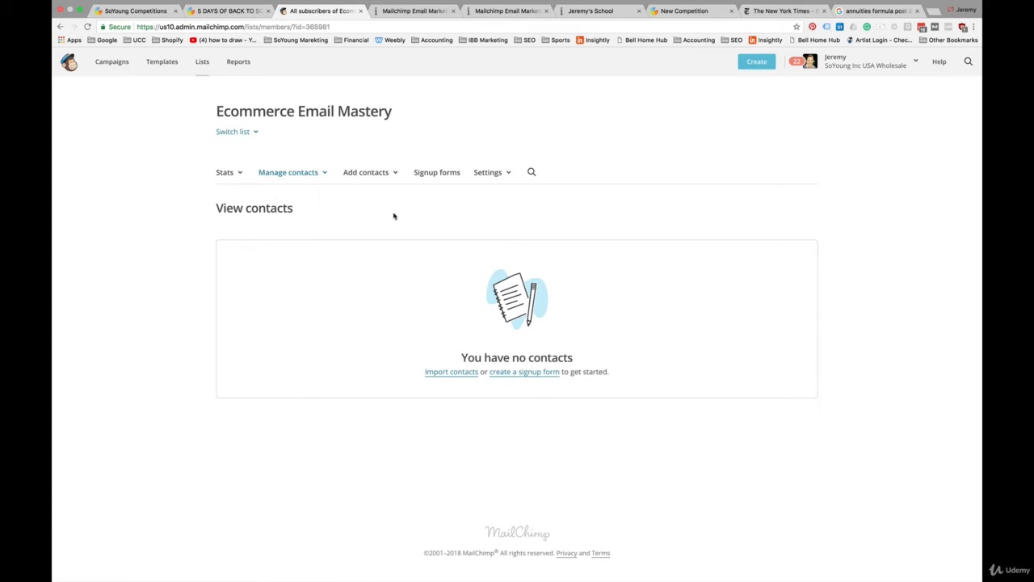
left_click(314, 173)
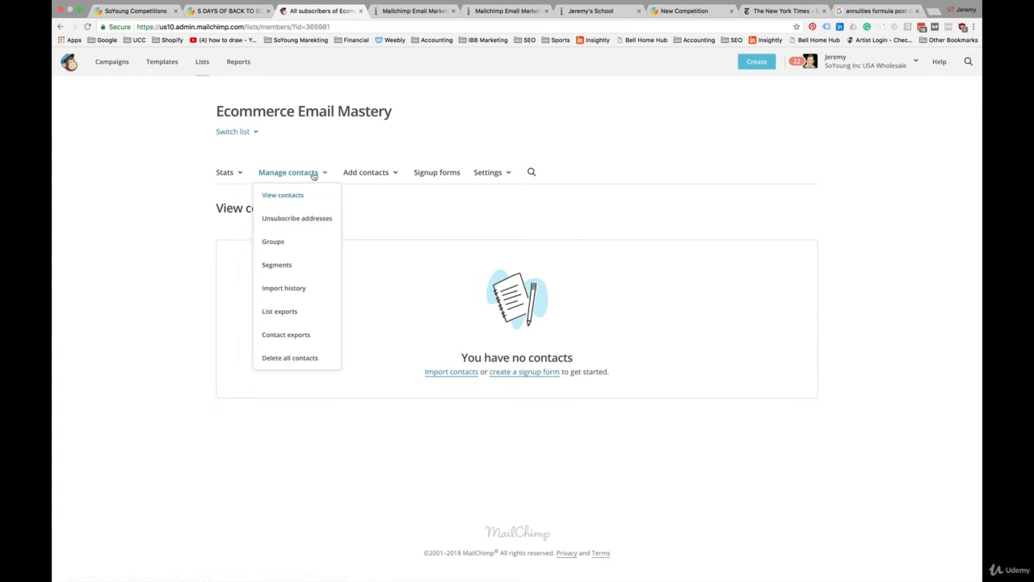
left_click(277, 244)
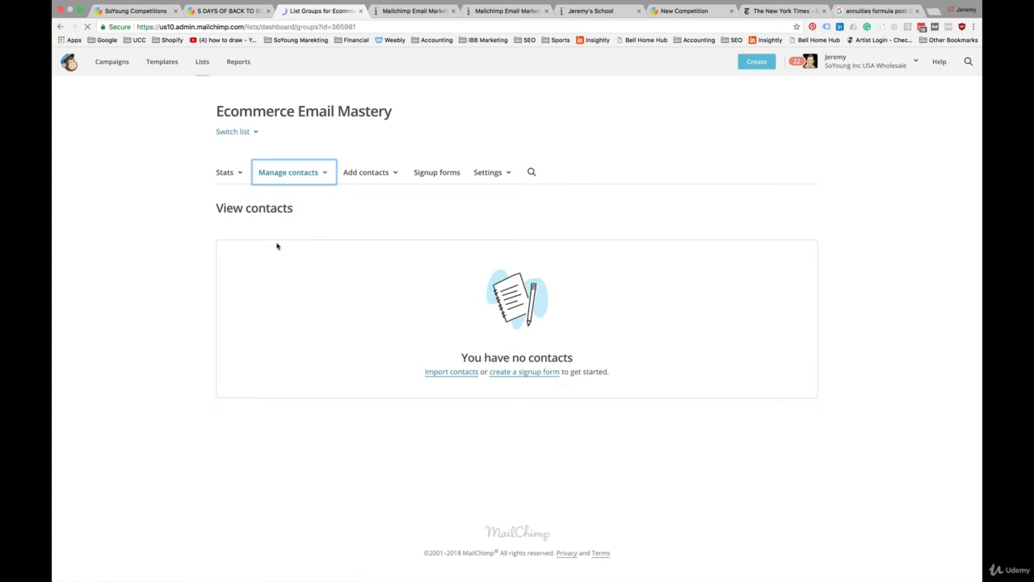
Step: Create a checkbox group category named Contests containing the group 5 Days of Summer Giveaway and save it
left_click(789, 207)
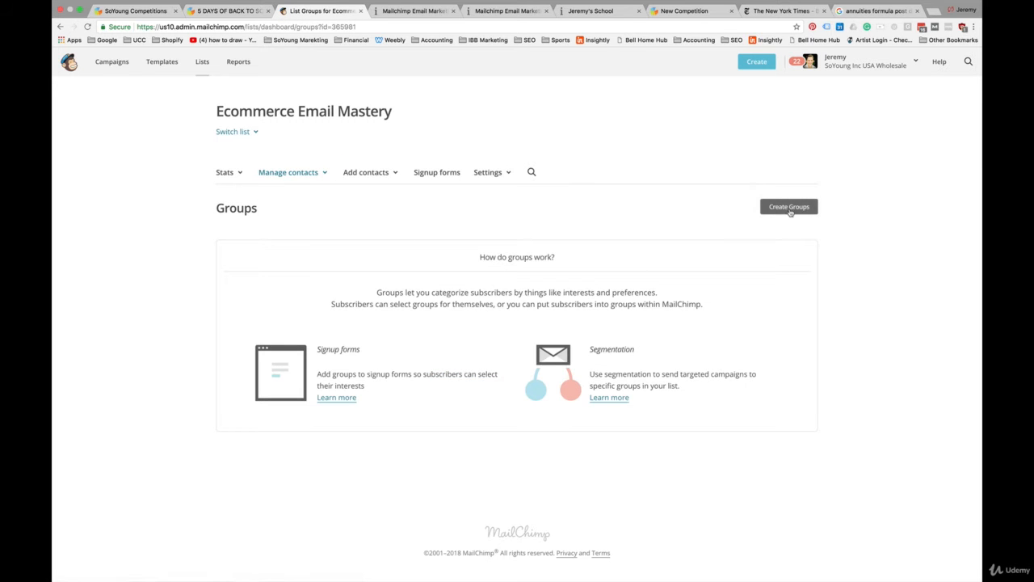
scroll(435, 328, "down", 2)
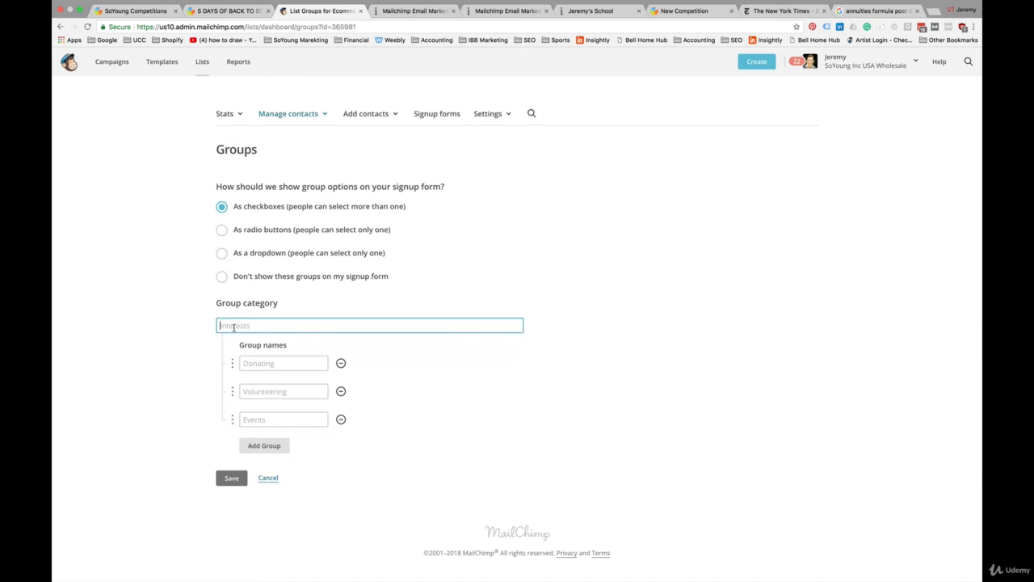
type("Contests")
left_click(258, 363)
type("5 D")
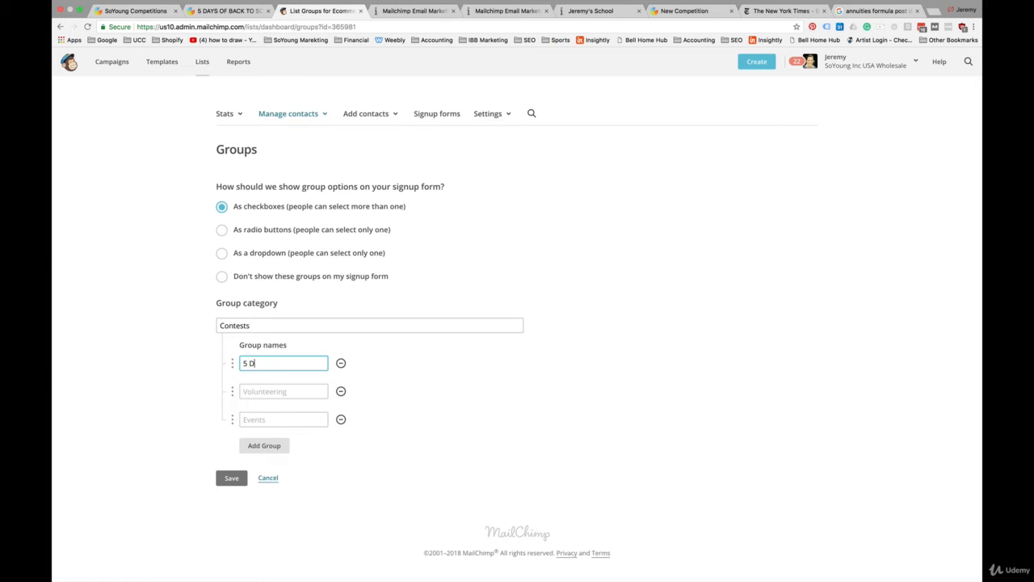
type("ays of Summer Giveaway")
left_click(413, 373)
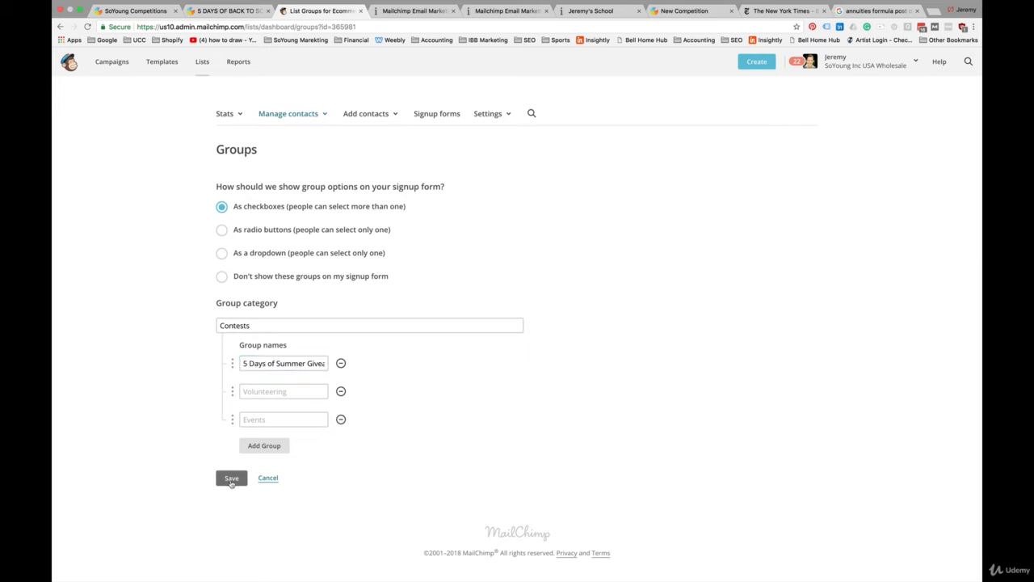
left_click(231, 478)
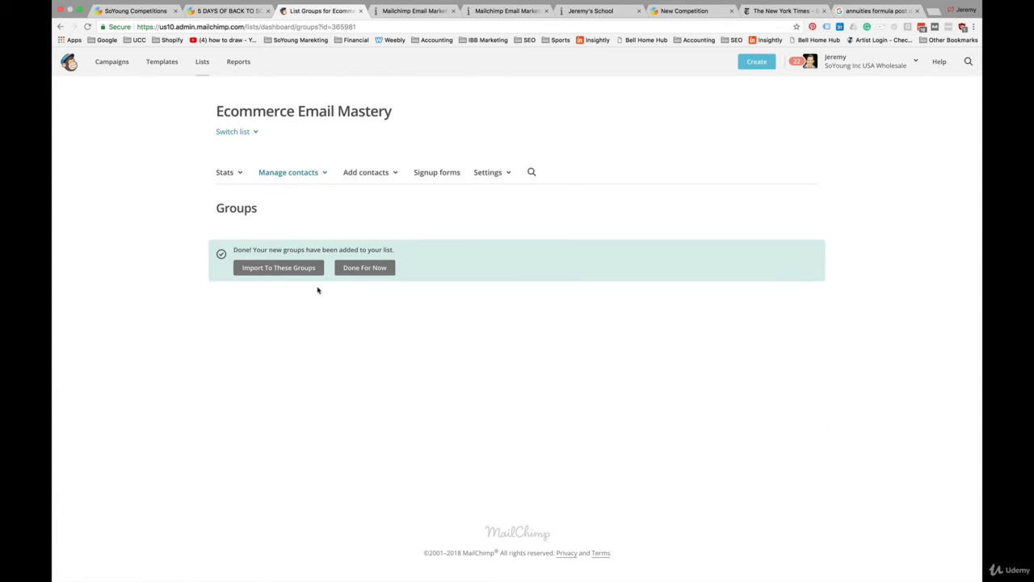
left_click(378, 269)
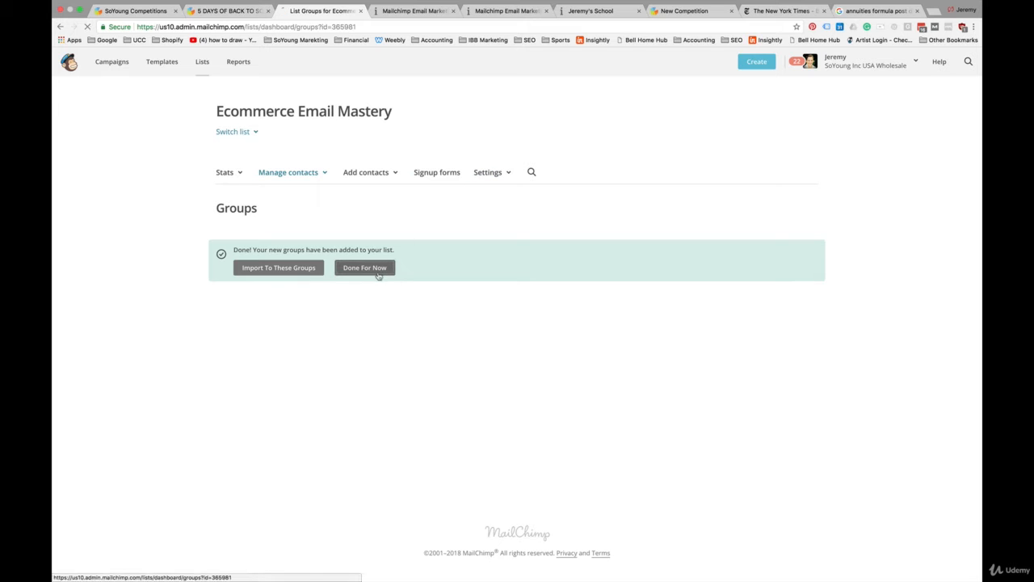
Step: Reselect the Ecommerce Email Mastery list in the integration to refresh its groups
left_click(687, 10)
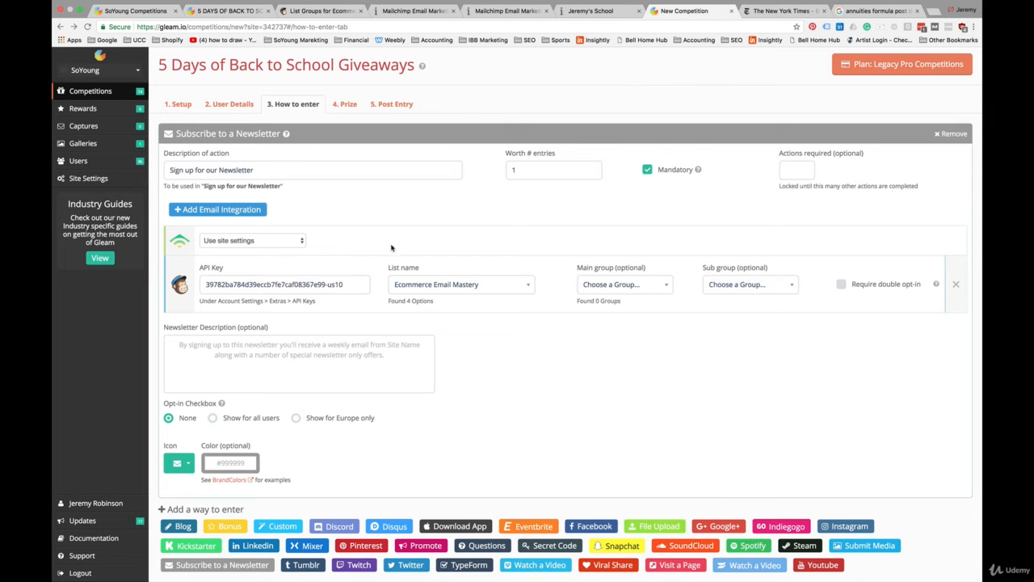
left_click(644, 285)
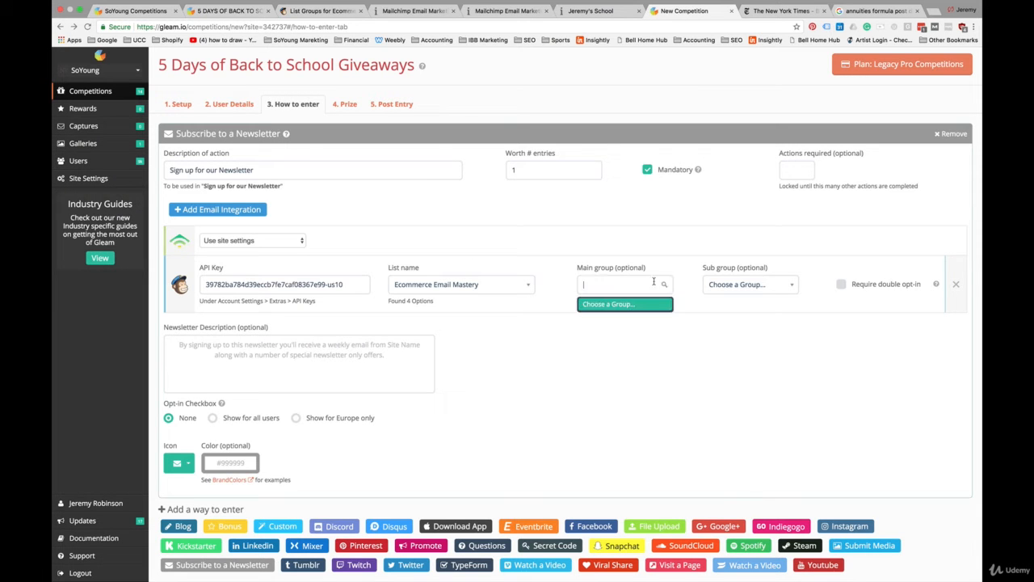
left_click(477, 285)
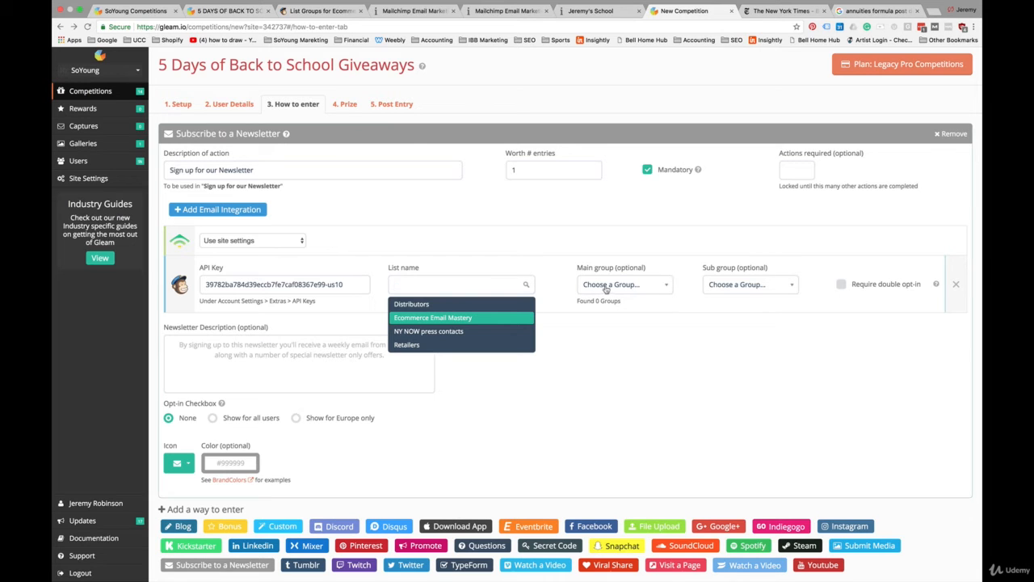
left_click(473, 332)
left_click(485, 284)
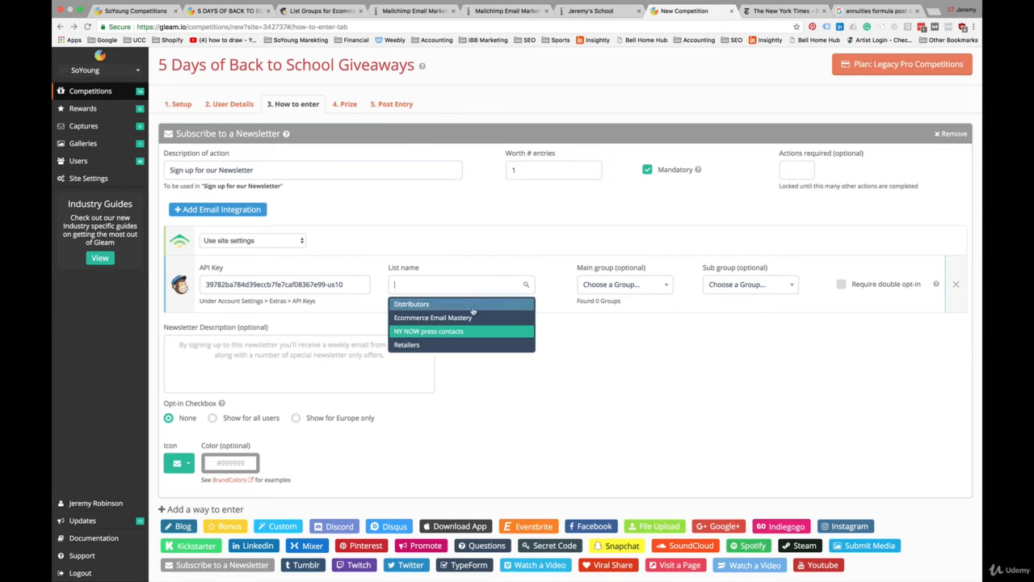
left_click(470, 320)
Step: Set the integration's main group to Contests and its sub group to 5 Days of Summer Giveaway
left_click(659, 288)
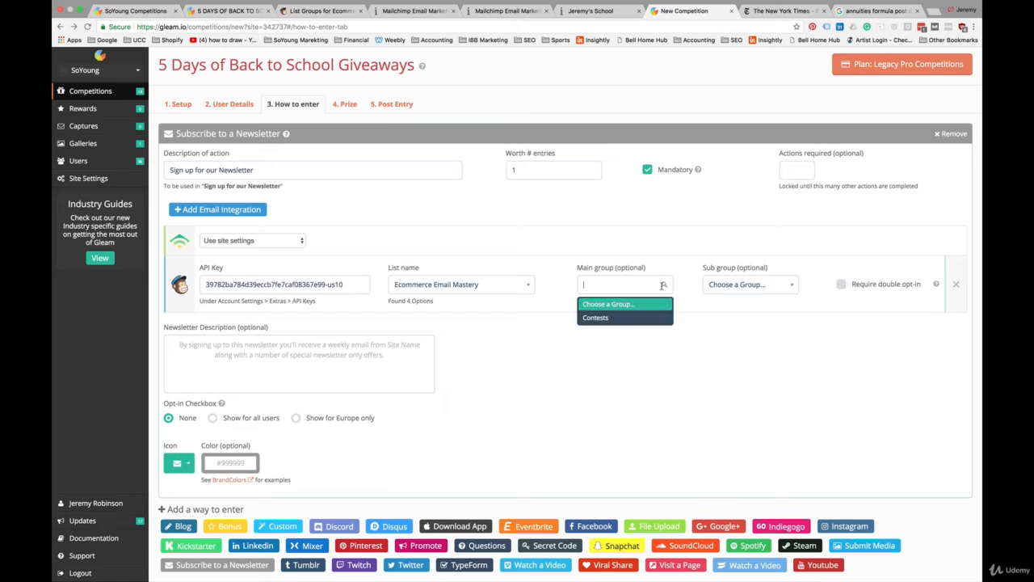
left_click(624, 322)
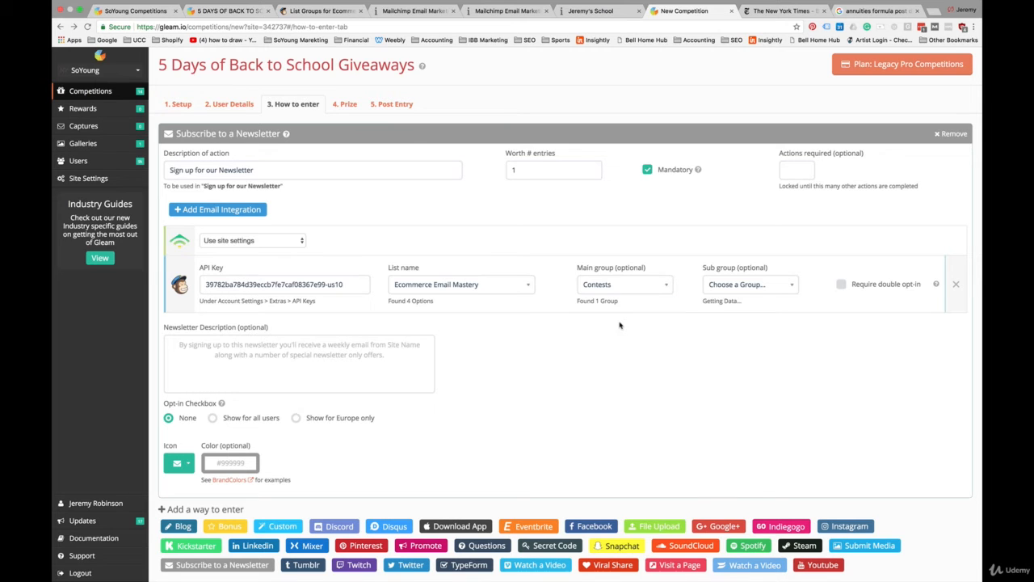
left_click(779, 289)
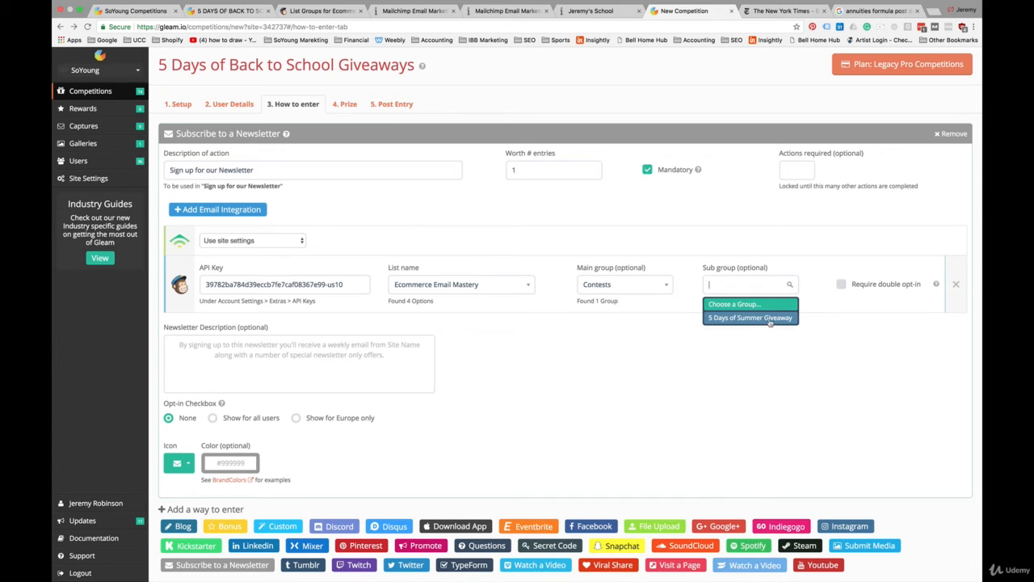
left_click(770, 321)
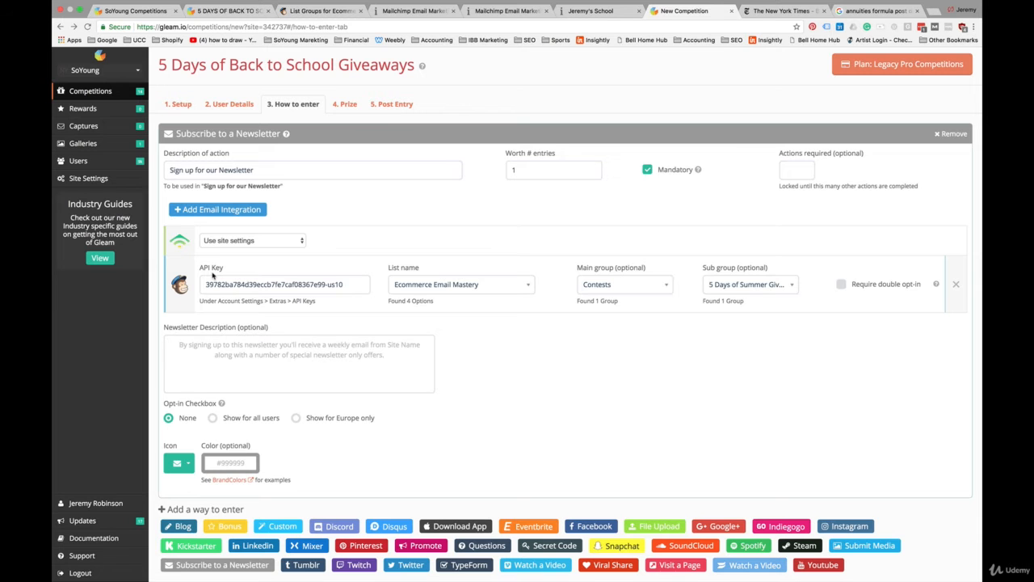
left_click(223, 211)
scroll(442, 194, "down", 3)
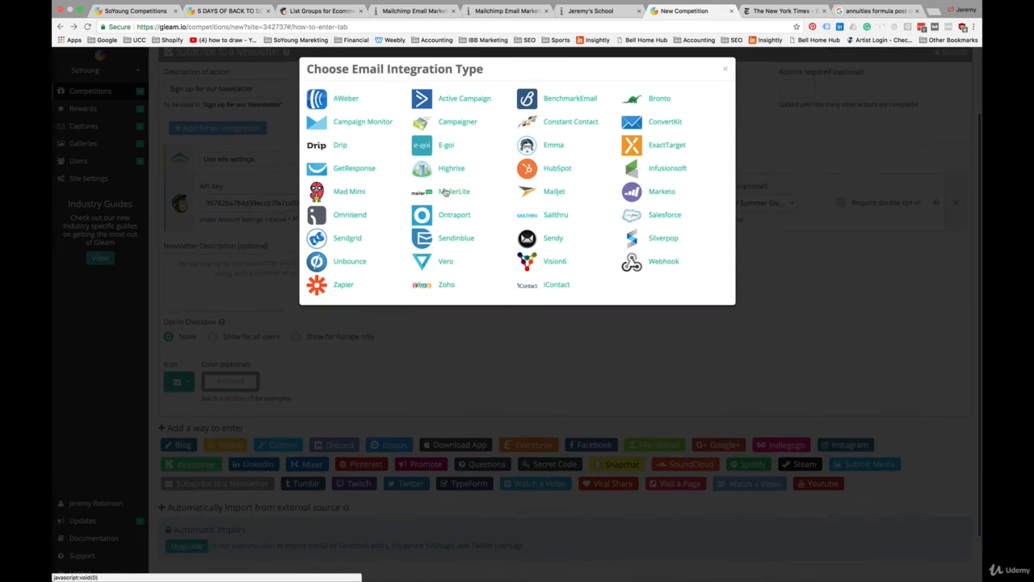
scroll(445, 194, "up", 3)
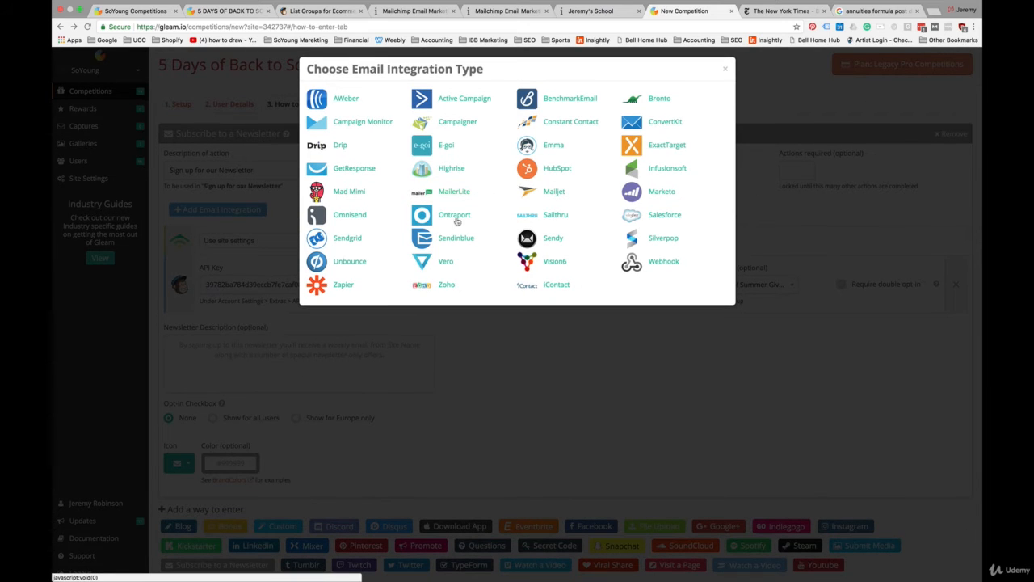
left_click(726, 73)
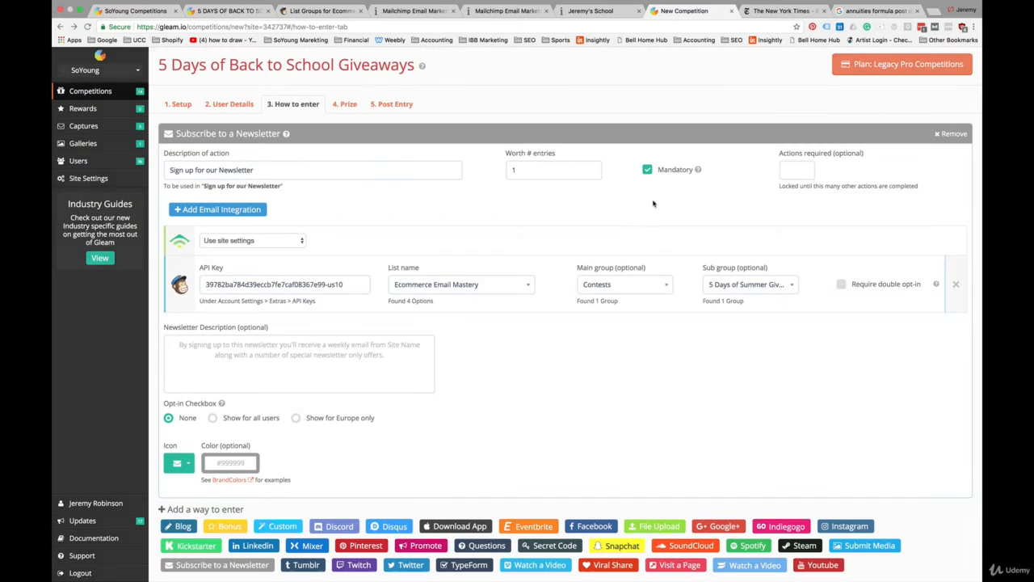
scroll(512, 384, "down", 2)
scroll(512, 385, "down", 2)
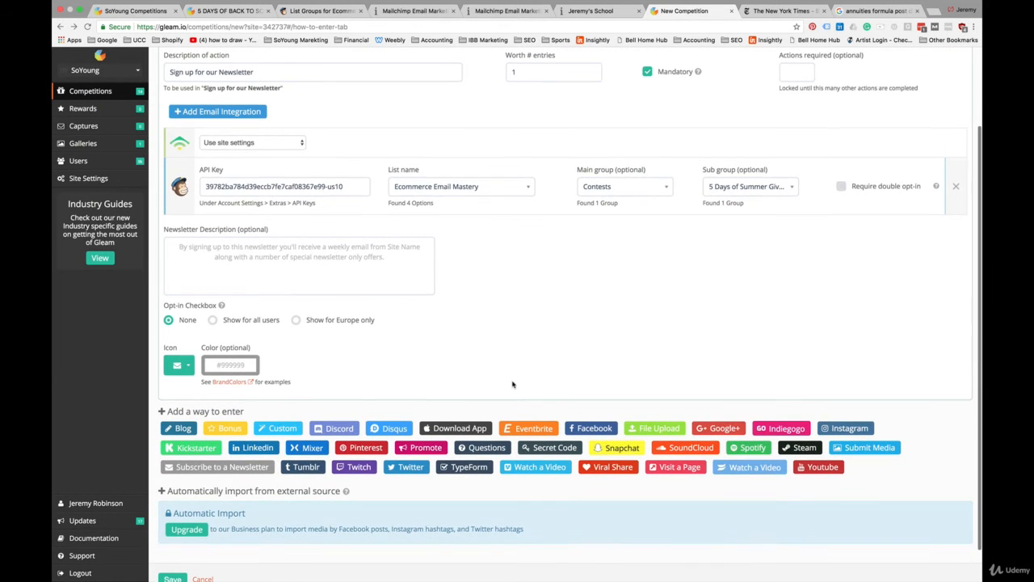
Step: Add a Viral Share entry method to the competition
scroll(513, 385, "down", 1)
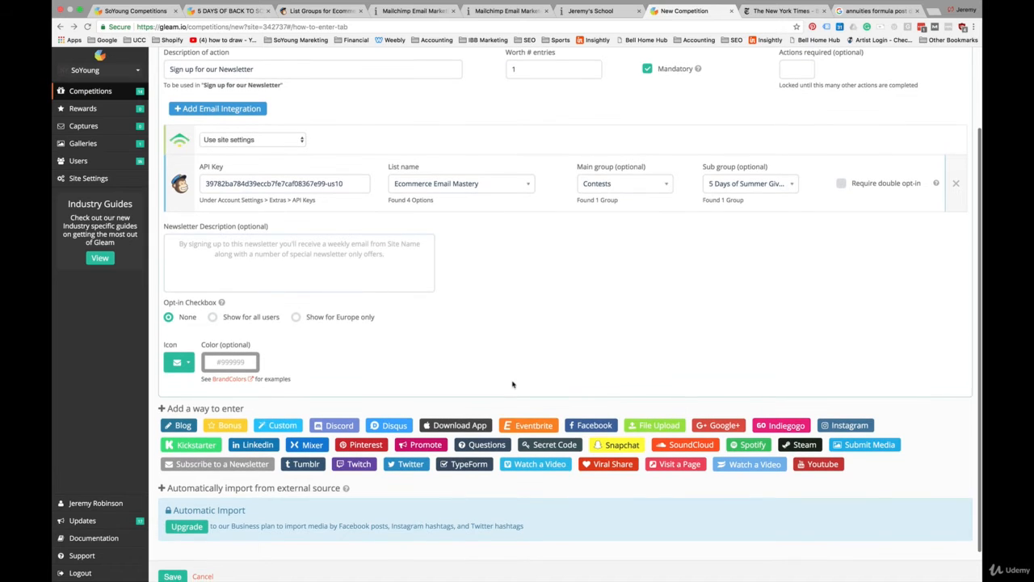
left_click(610, 464)
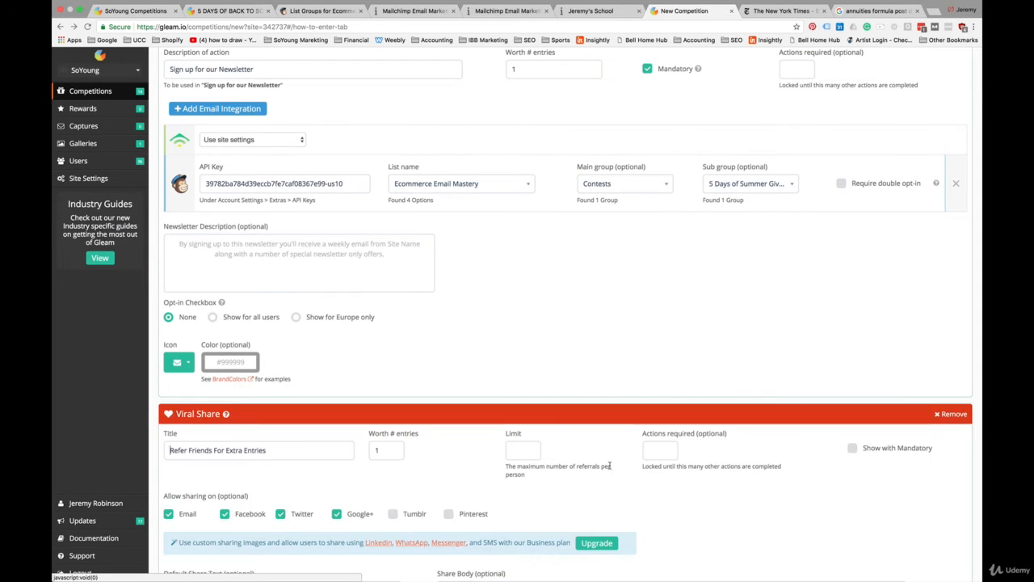
scroll(555, 323, "down", 4)
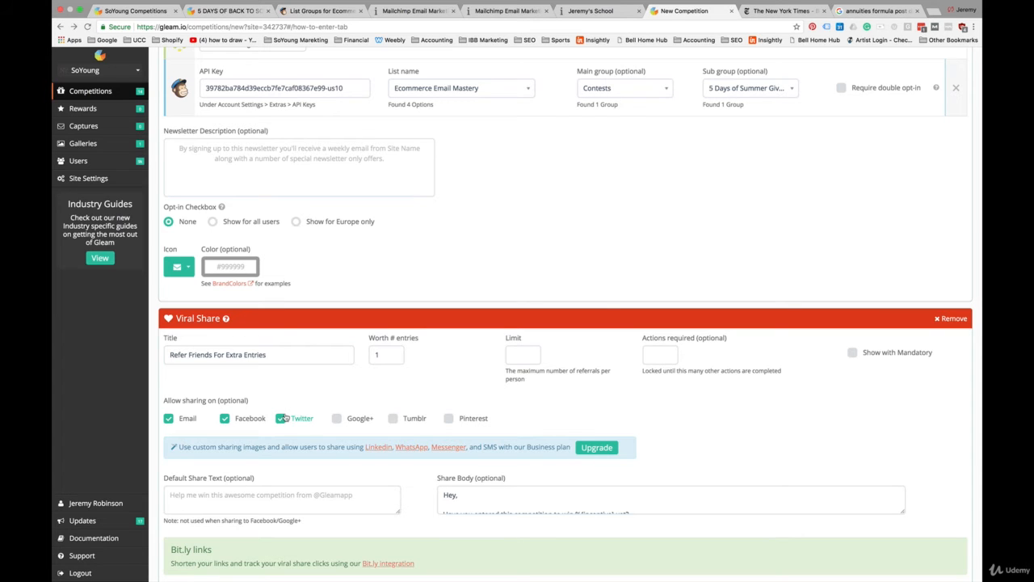
Step: Review the Viral Share entry's sharing networks, default share text and share body
scroll(284, 418, "down", 2)
scroll(457, 426, "down", 2)
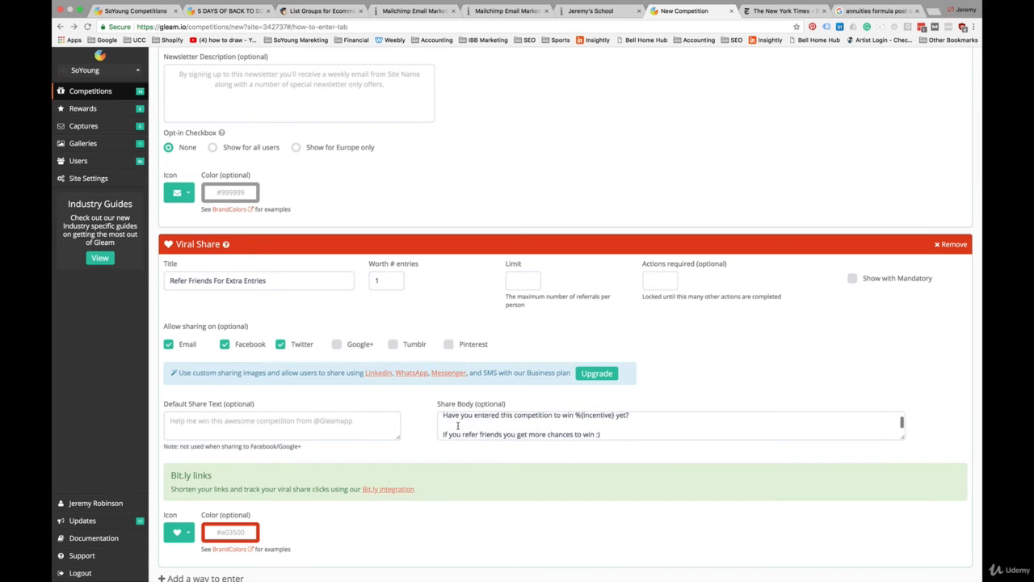
scroll(458, 425, "up", 1)
scroll(457, 426, "down", 2)
scroll(457, 426, "up", 1)
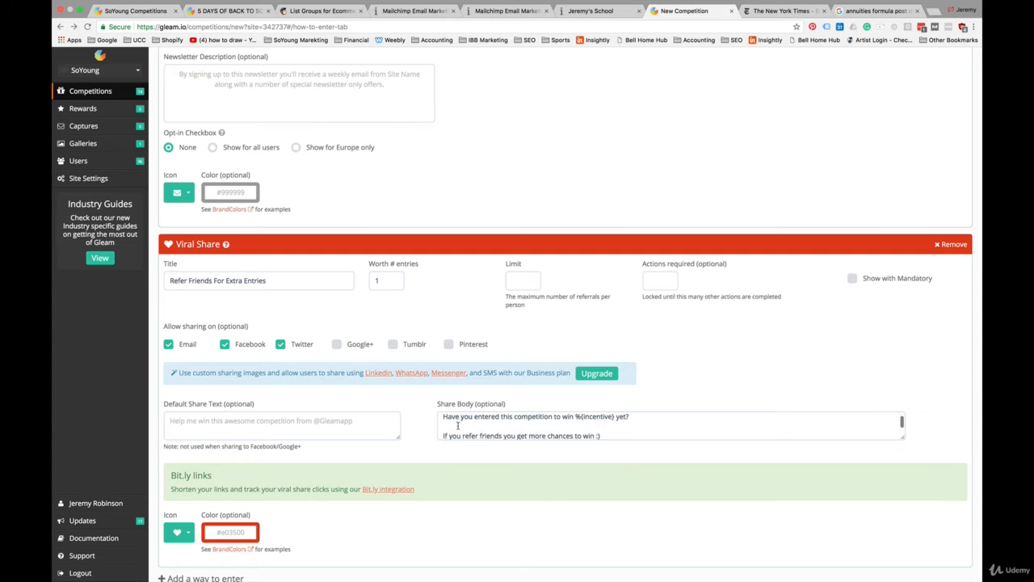
scroll(458, 425, "down", 1)
scroll(453, 426, "up", 2)
left_click(302, 423)
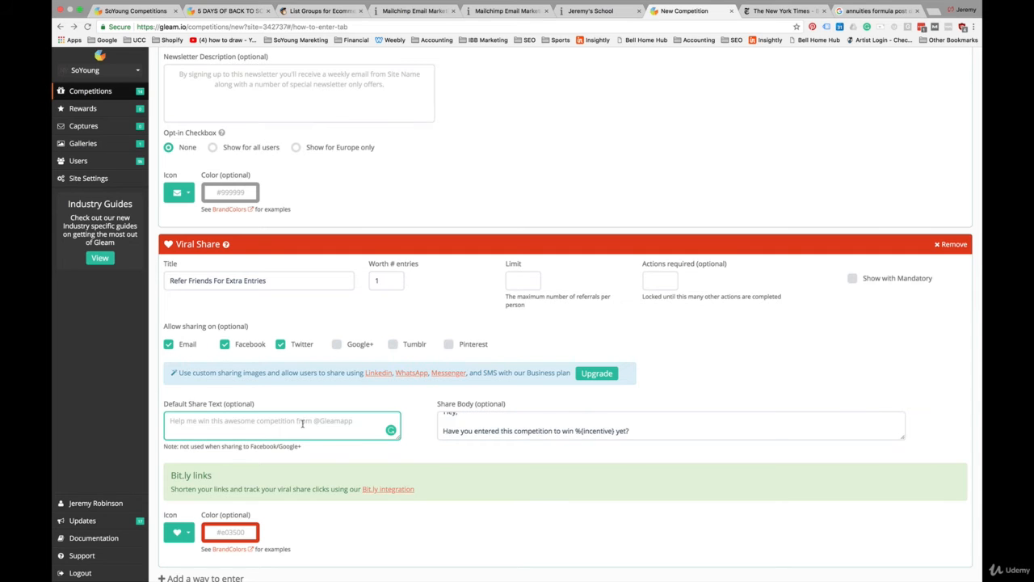
scroll(358, 233, "up", 5)
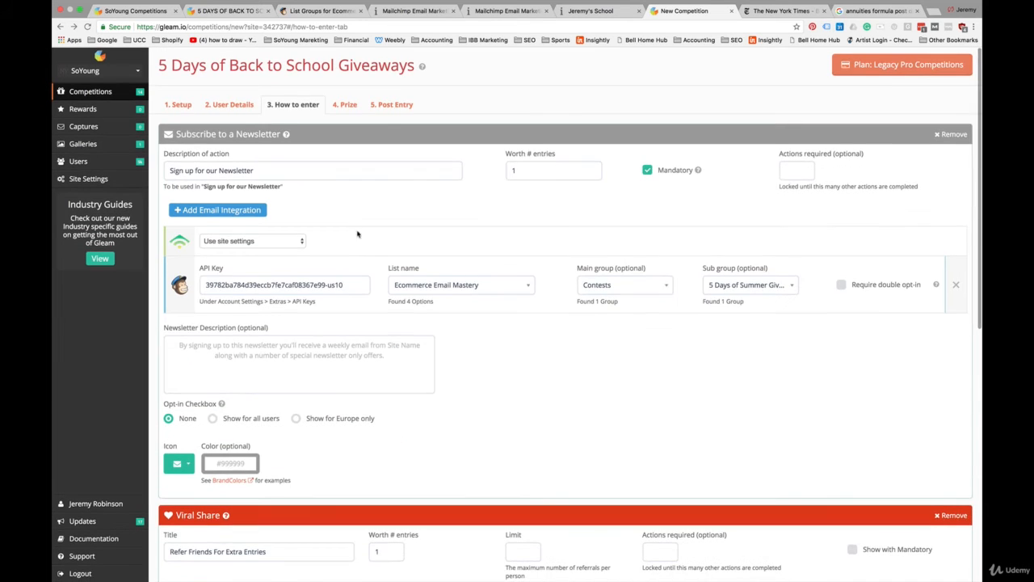
Step: Open the prize settings and set the number of winners to 5
left_click(346, 106)
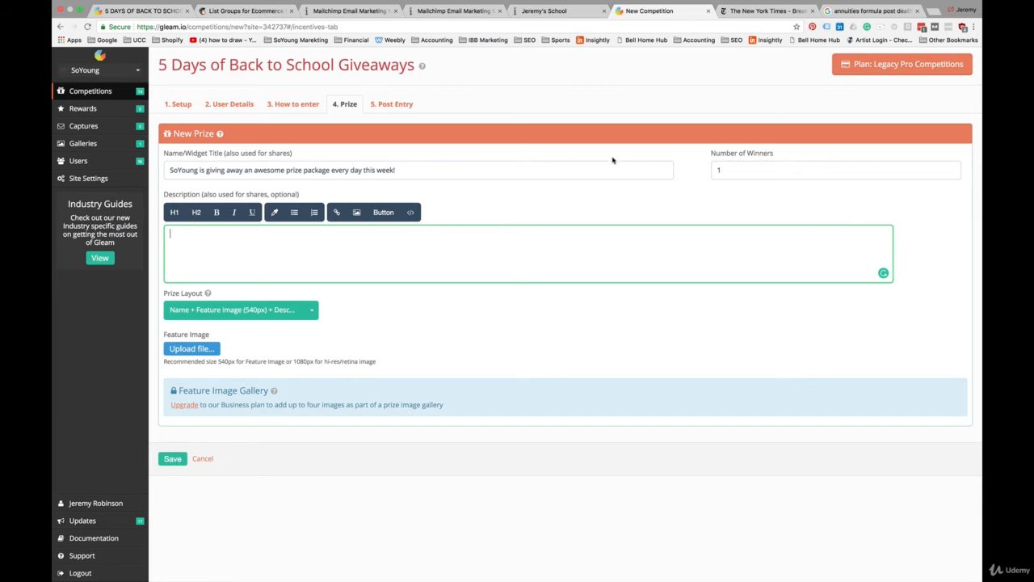
left_click(721, 169)
double_click(722, 169)
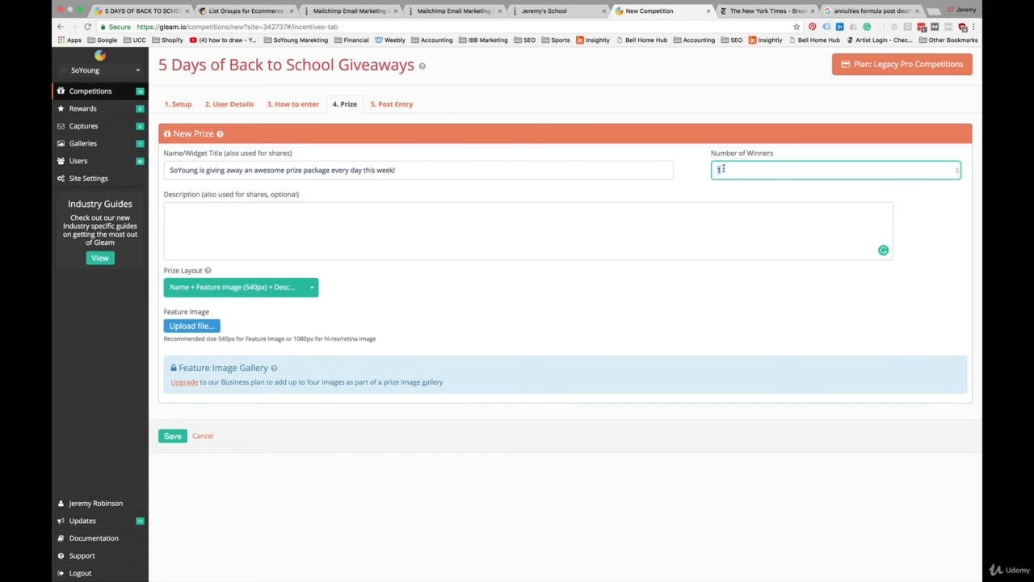
type("5")
key("Tab")
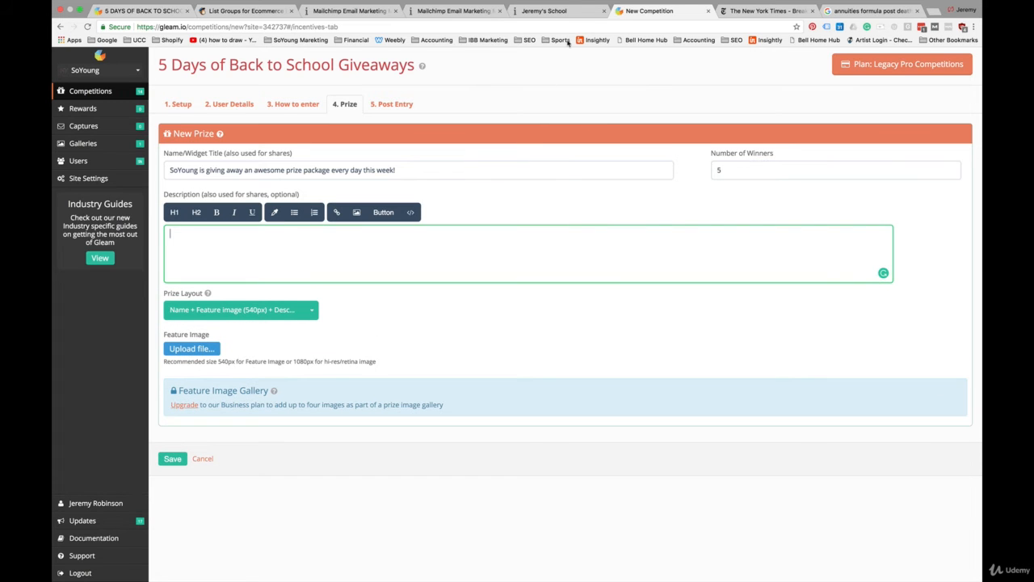
Step: Paste the Daily Prizes text into the prize description, keeping the Name + Feature Image + Description layout
type("Win your choice of any backpack and lunchbox from SoYoung as well as an additional item from one of our favorite partner brands - a different one each day. Daily Prizes Mon. Aug. 14: $75 Yumbox Store Credit + Any Backpack and Lunchbox Tues. Aug. 15: 2x $42 Mabel's Labels Packs + Any Backpack and Lunchbox Wed Aug 16: $75 worth of Pura Water Bottles + Any Backpack and Lunchbox Thurs. Aug. 17:  $75 Wee Rascals Store Credit + Any Backpack and Lunchbox Fri. Aug. 18: Stasher products valued at over $65  + Any Backpack and Lunchbox")
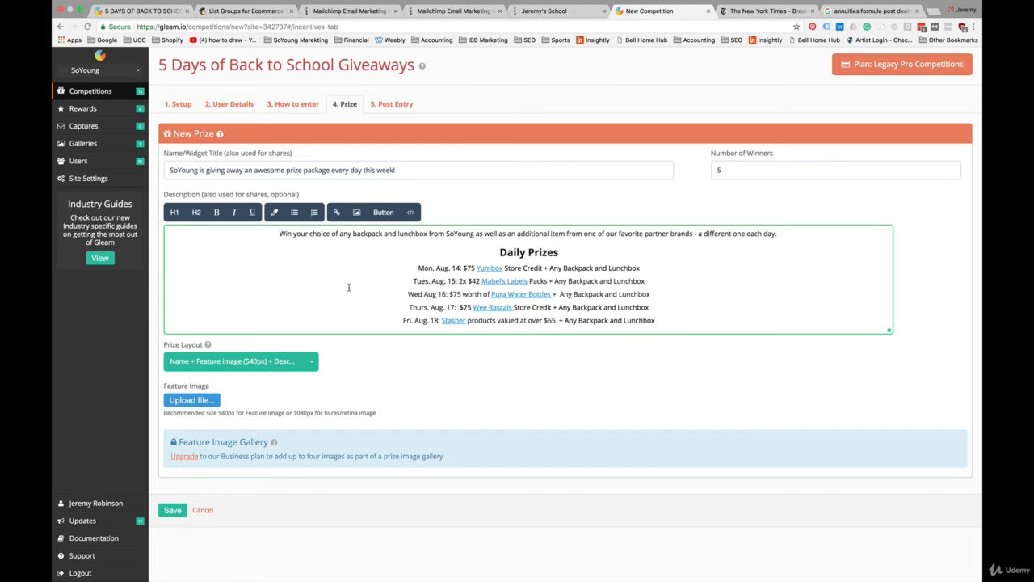
left_click(311, 364)
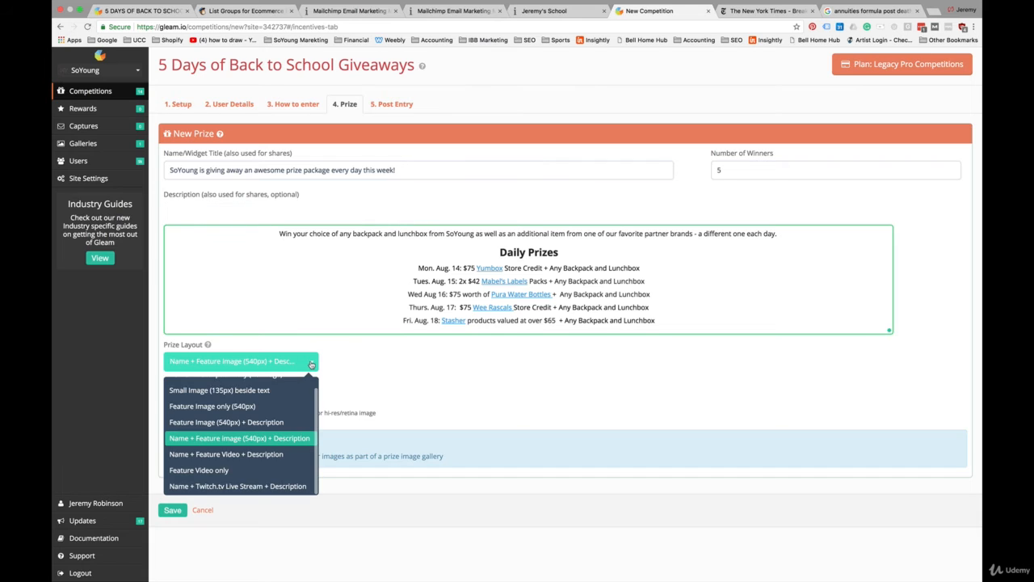
left_click(350, 343)
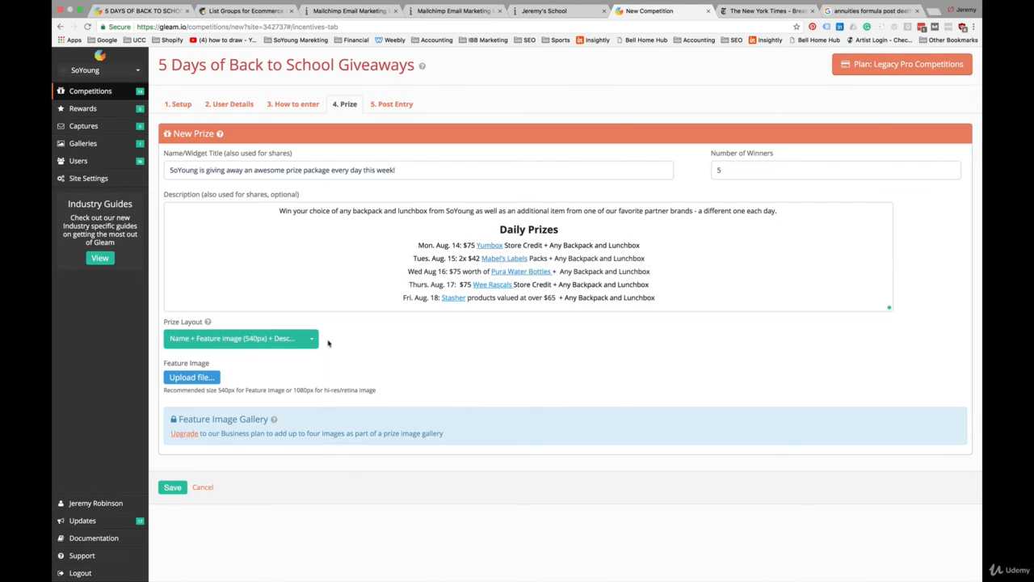
Step: Upload 5-days-of-summer.jpg as the prize feature image and save the competition
left_click(194, 378)
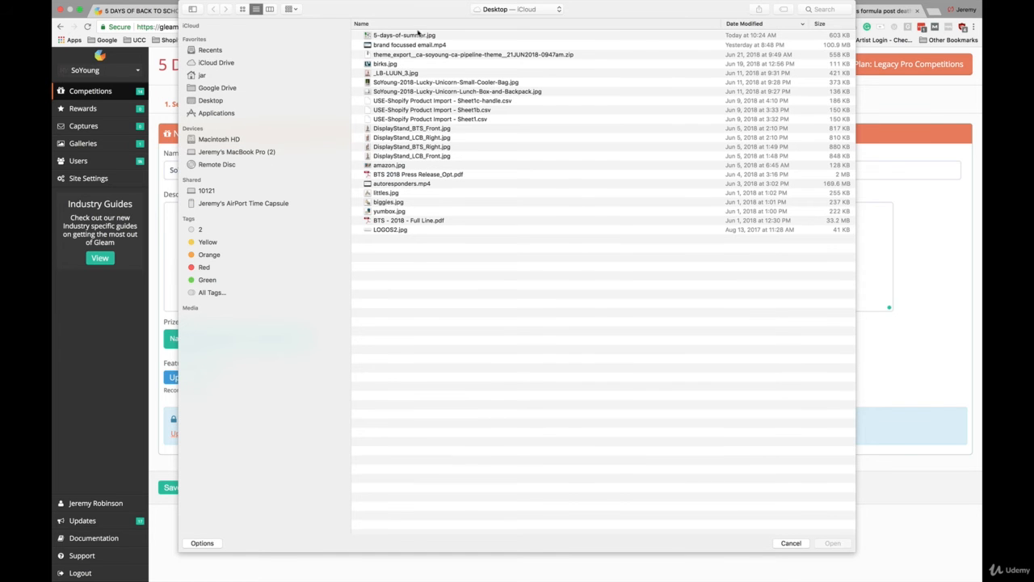
left_click(418, 35)
left_click(833, 543)
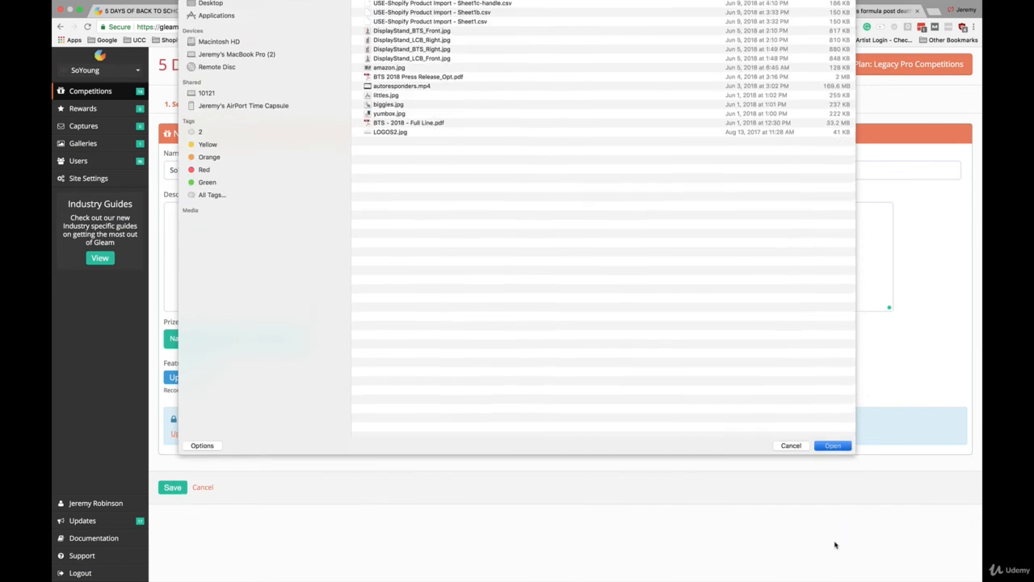
scroll(342, 441, "down", 1)
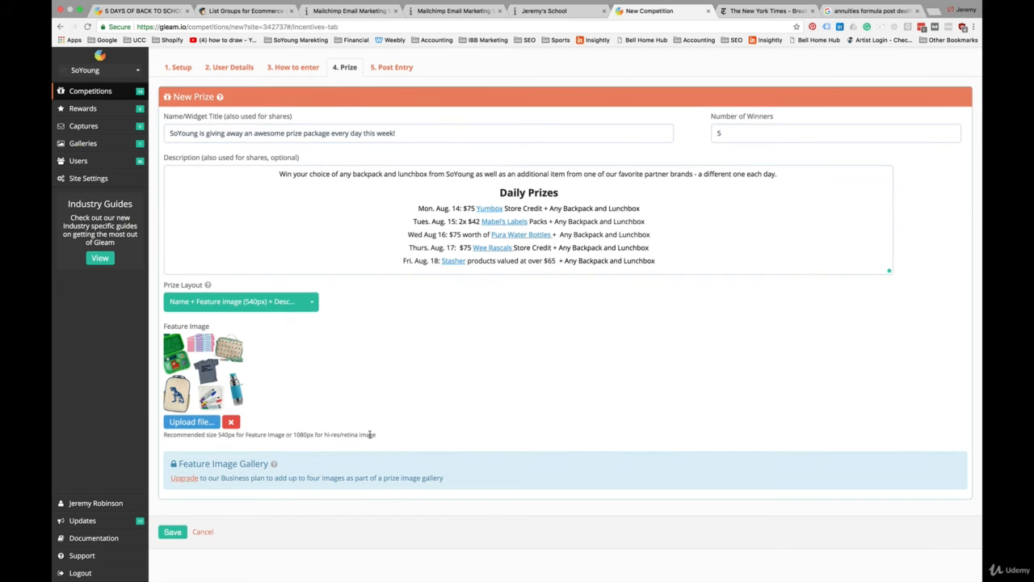
scroll(353, 430, "down", 2)
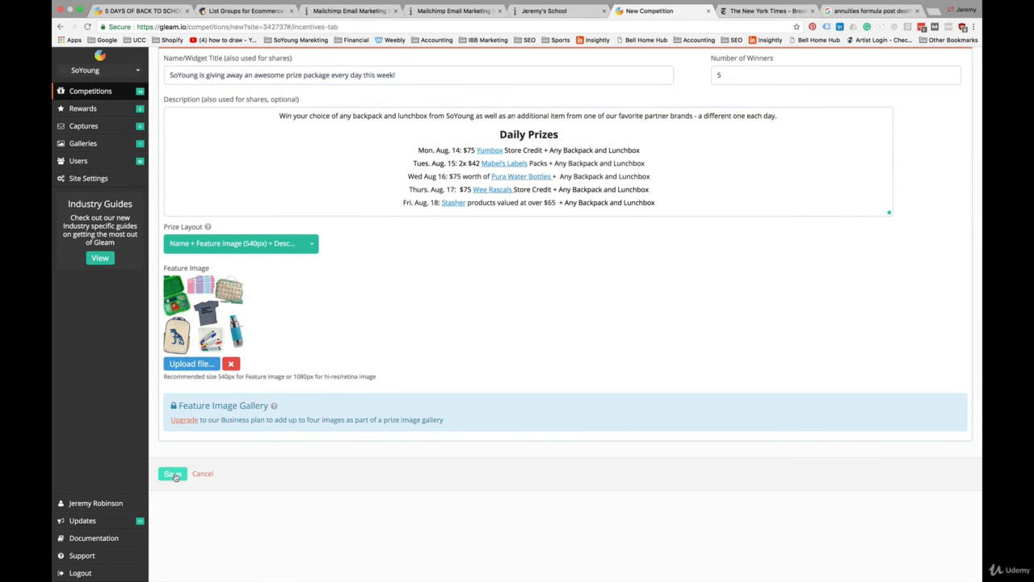
left_click(174, 474)
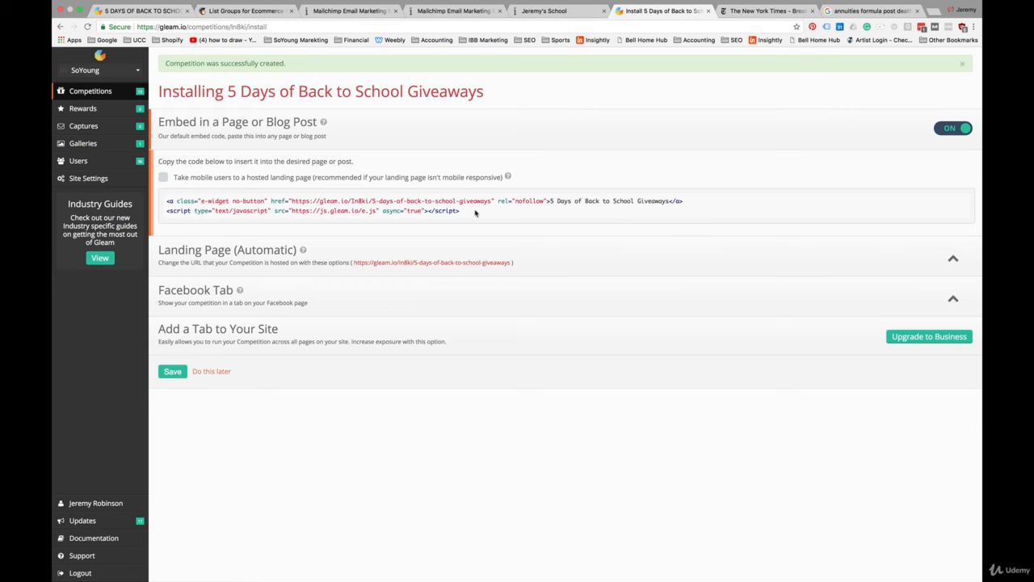
Step: Copy the competition's embed code and start adding a new page in the Shopify online store
left_click_drag(475, 212, 161, 206)
key("super+c")
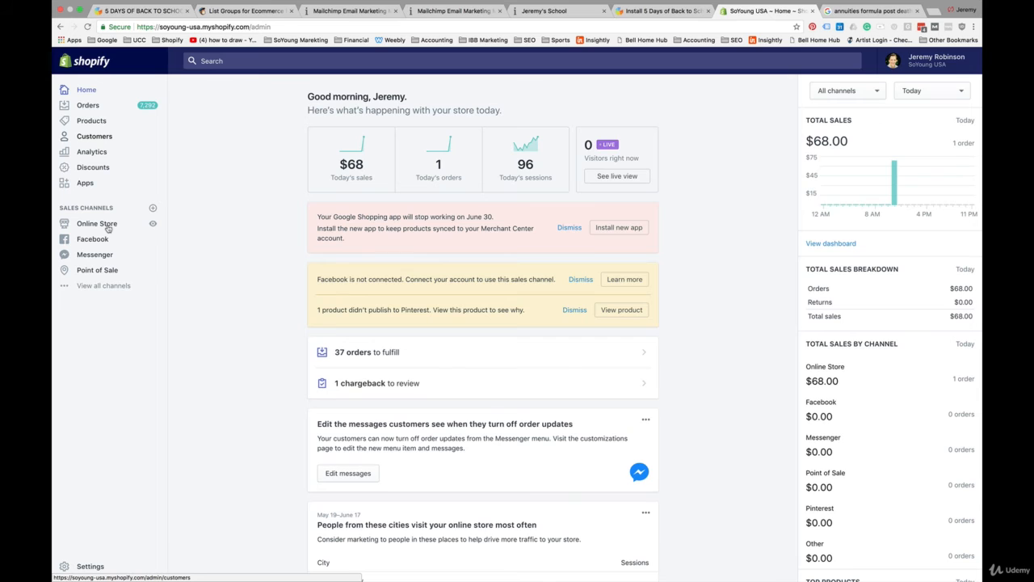
left_click(106, 226)
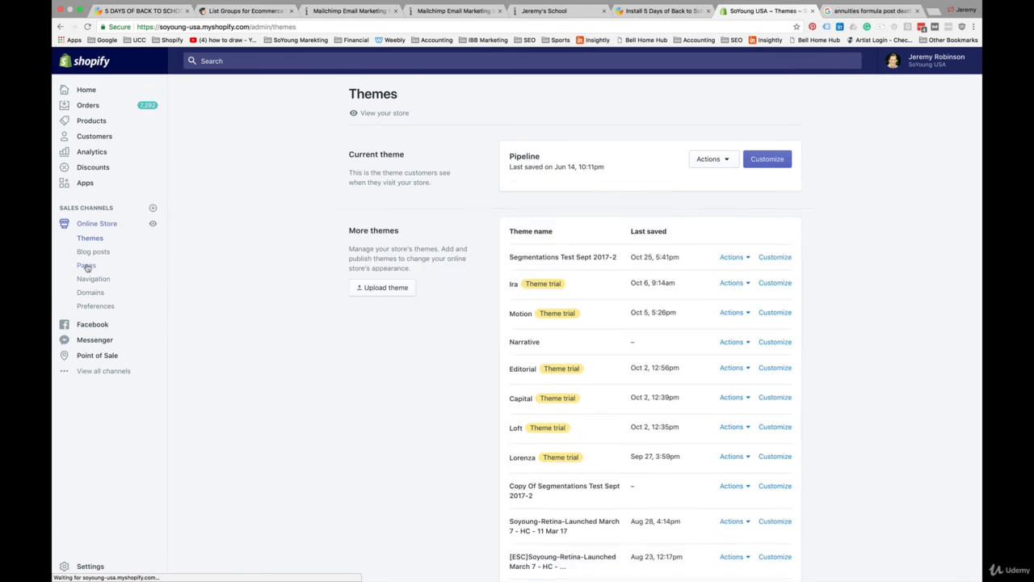
left_click(87, 267)
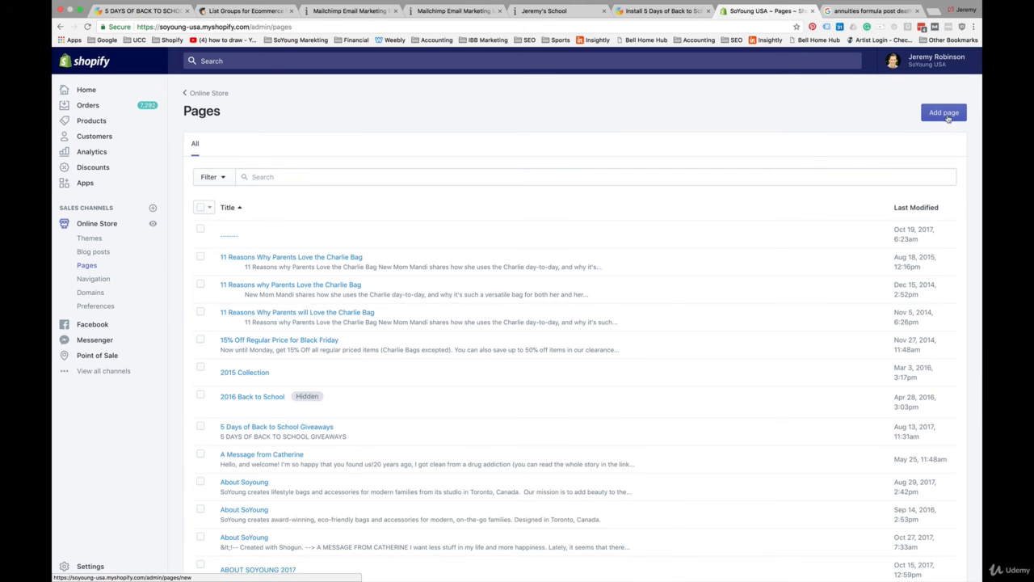
left_click(944, 113)
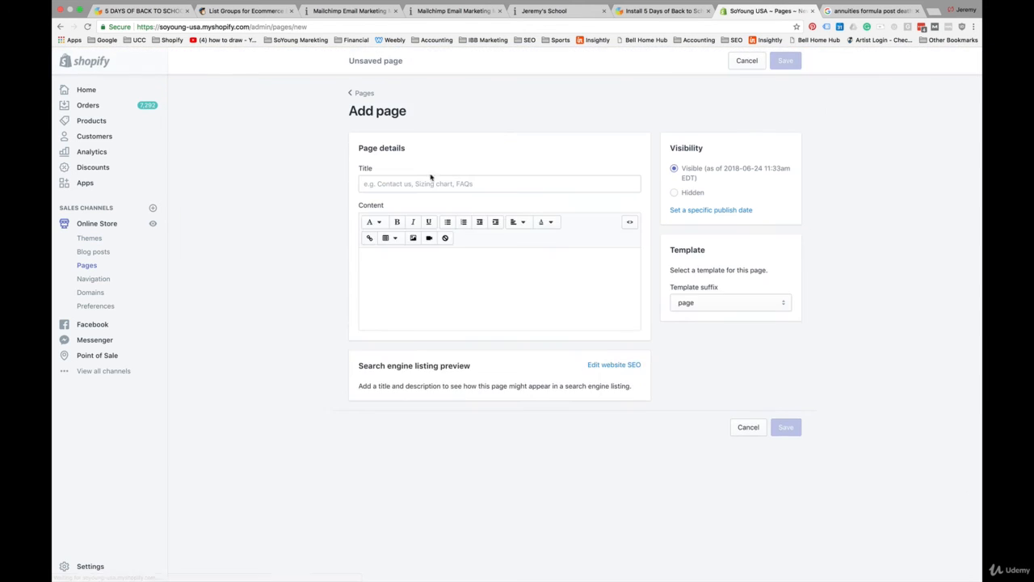
Step: Create a page titled 5 Days of Summer Giveaway with the embed code pasted as HTML content, and save it
left_click(410, 184)
type("5 Days of Summer Giveaway")
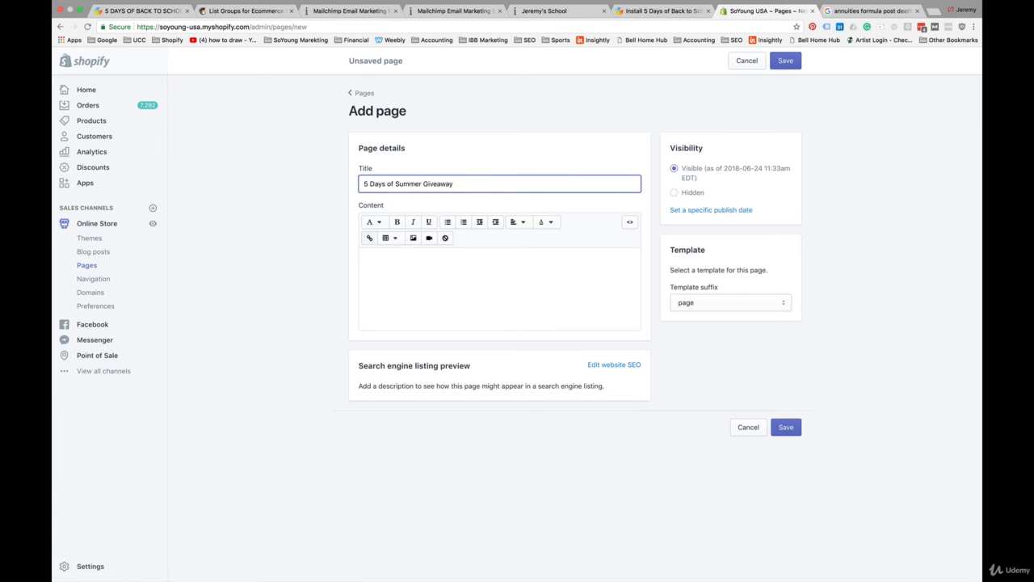
left_click(629, 223)
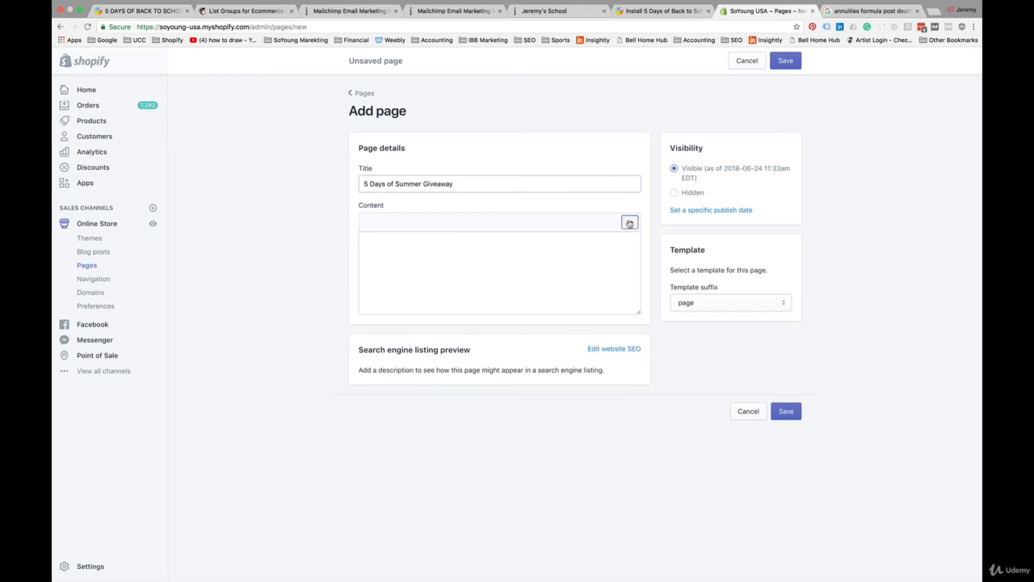
left_click(448, 234)
key("super+v")
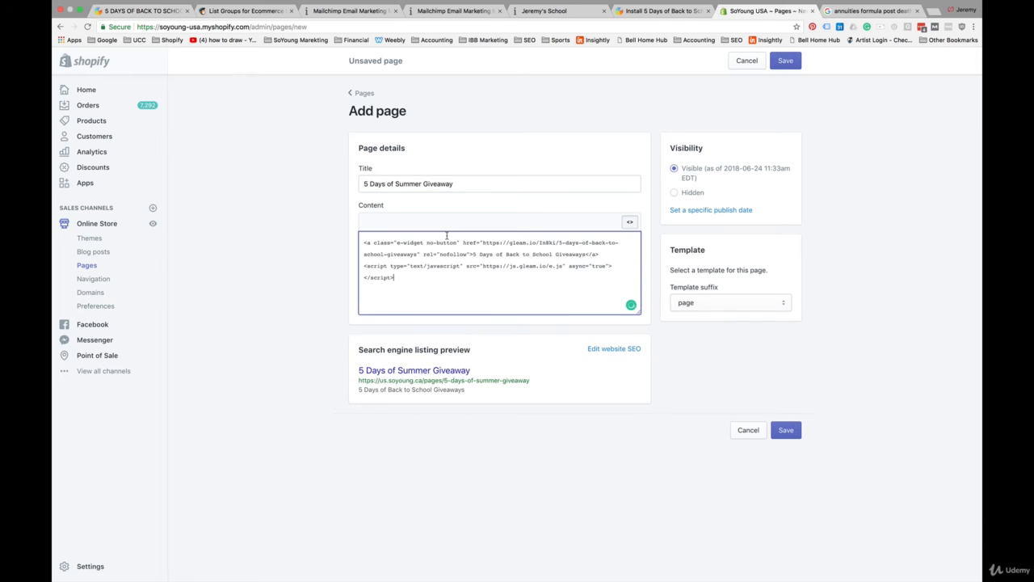
left_click(785, 61)
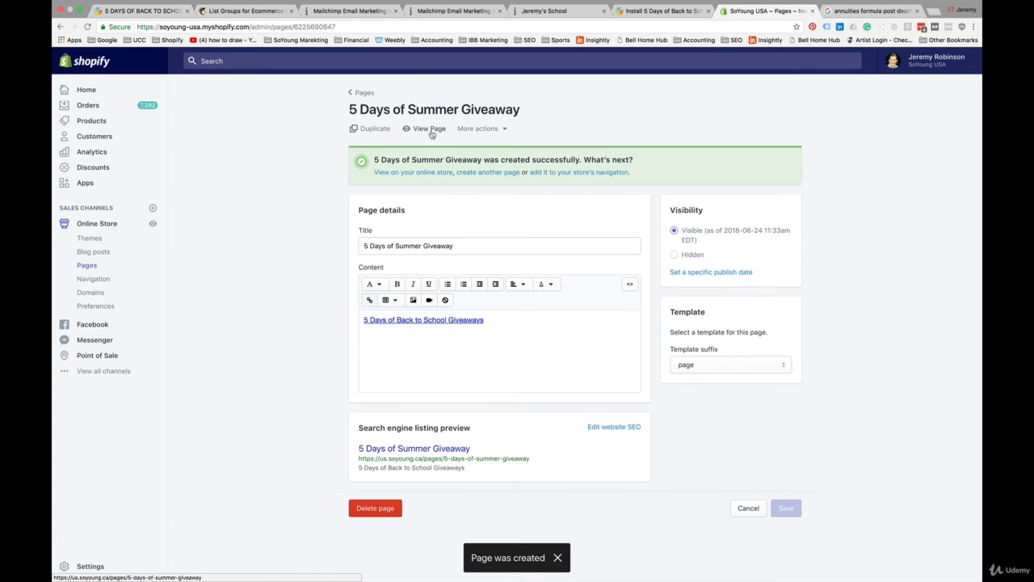
Step: View the published page and examine the giveaway widget and its newsletter signup form
left_click(430, 129)
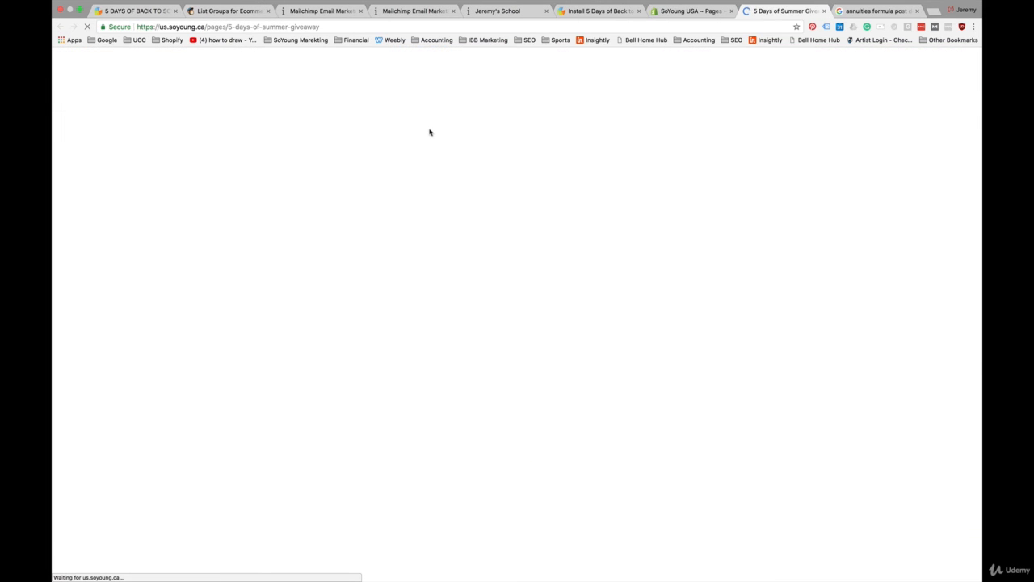
scroll(717, 387, "down", 3)
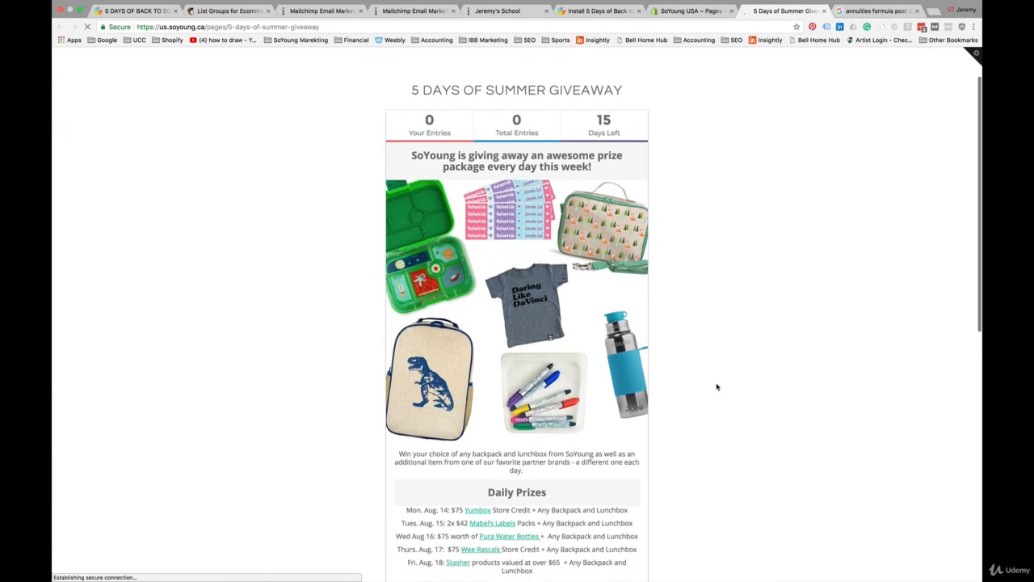
scroll(717, 387, "down", 10)
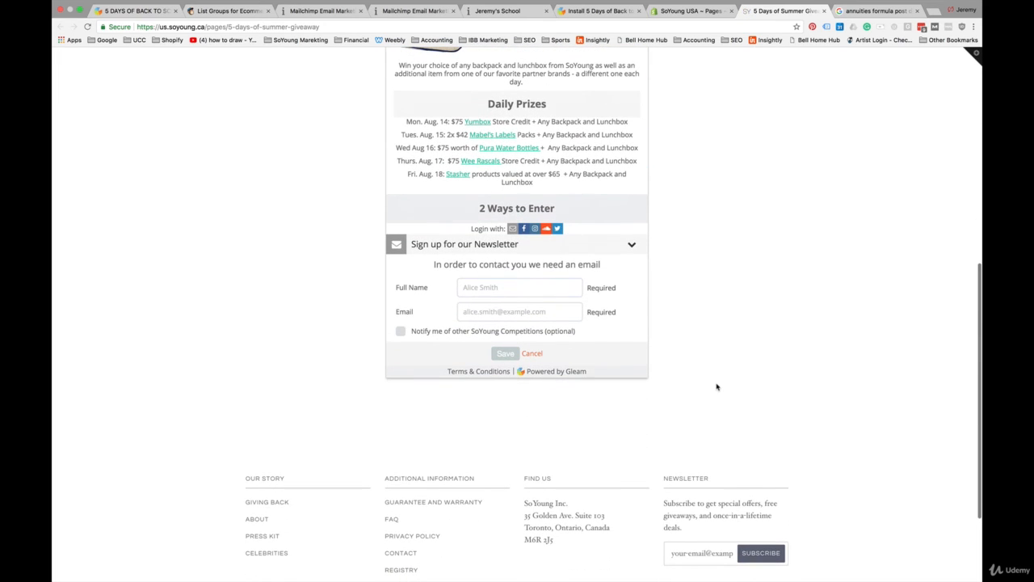
left_click(486, 288)
left_click(437, 301)
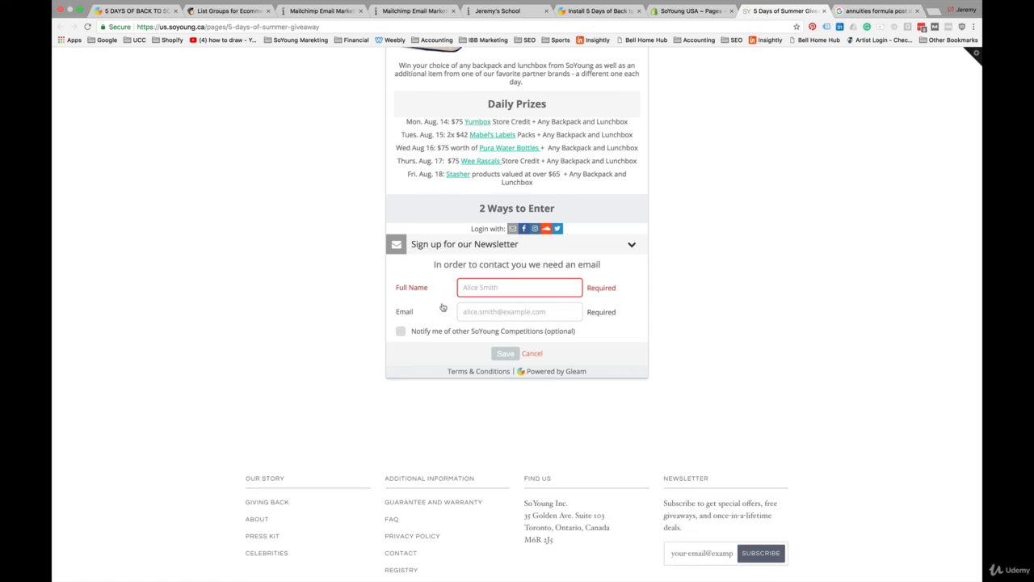
scroll(472, 288, "up", 13)
scroll(472, 289, "down", 1)
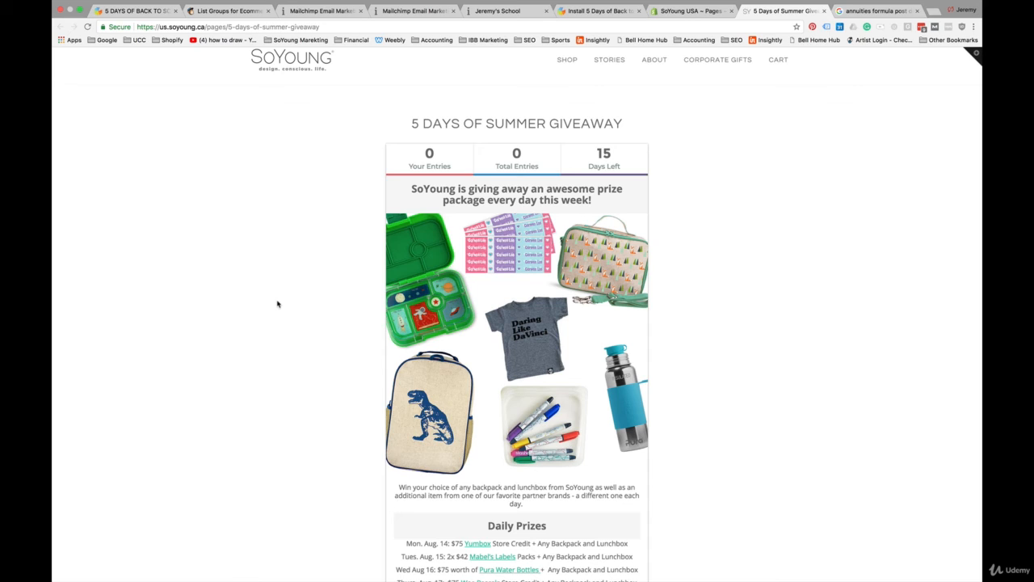
scroll(277, 303, "down", 2)
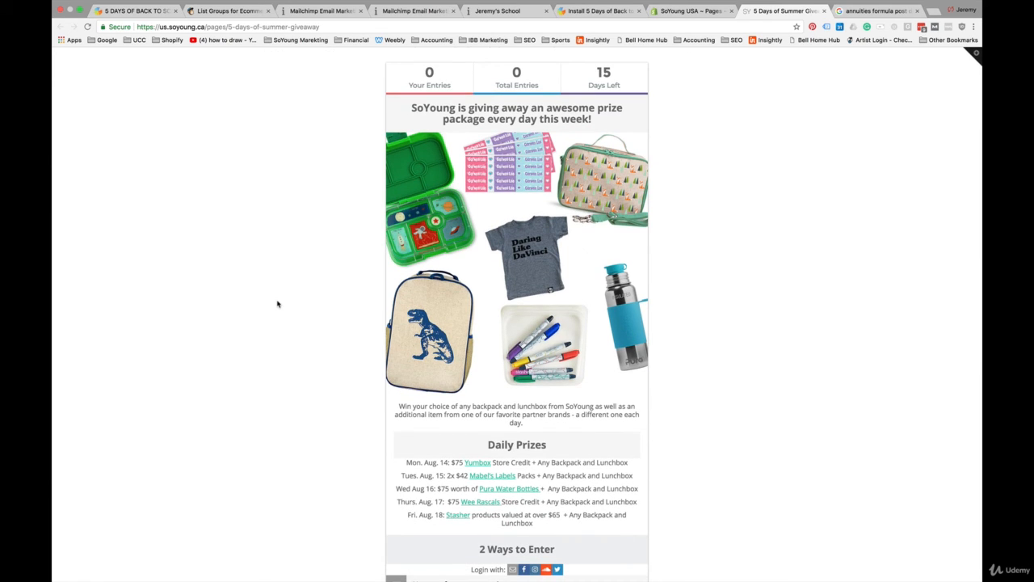
scroll(277, 304, "down", 3)
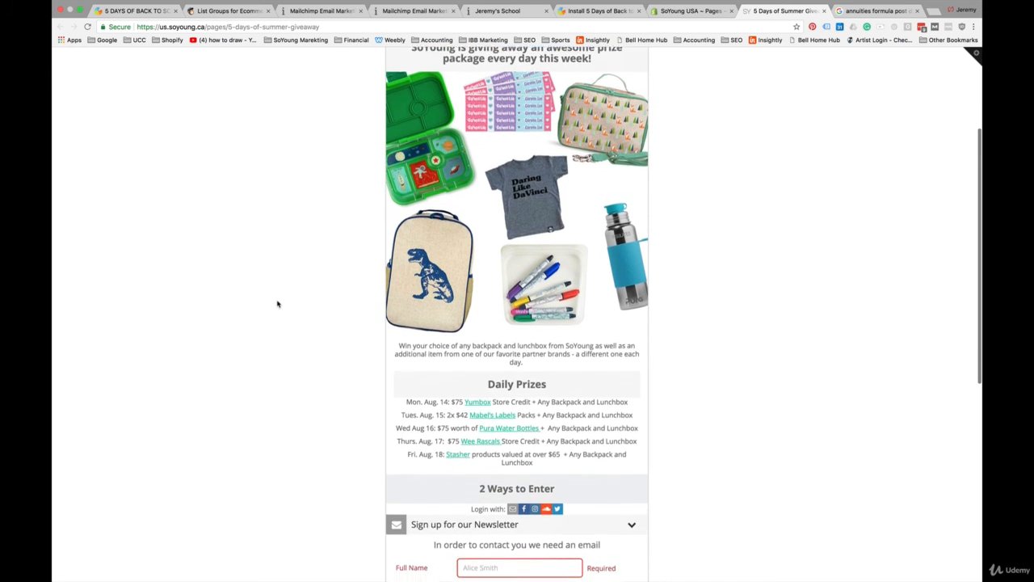
scroll(277, 304, "down", 4)
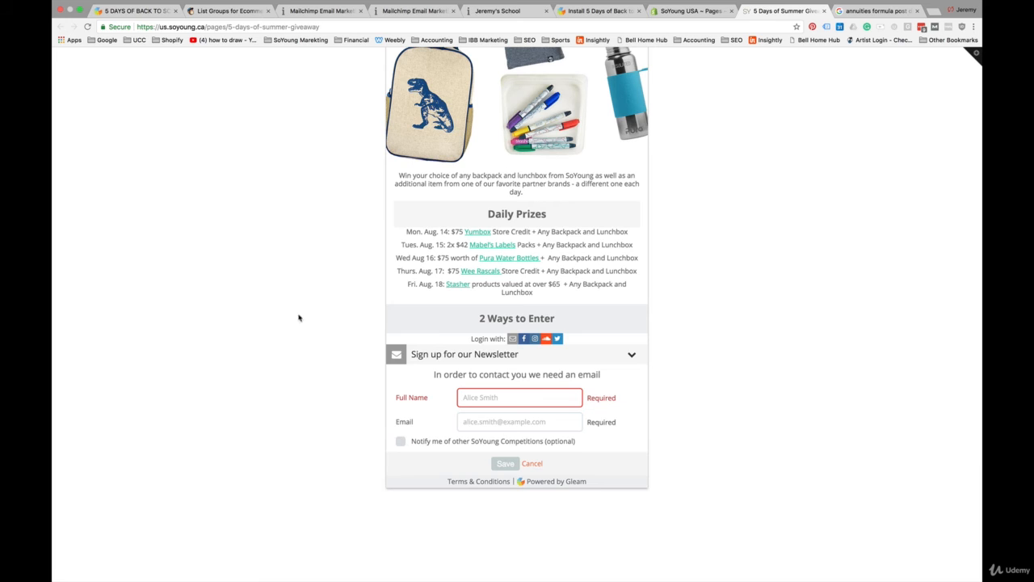
scroll(298, 331, "up", 5)
scroll(298, 339, "up", 2)
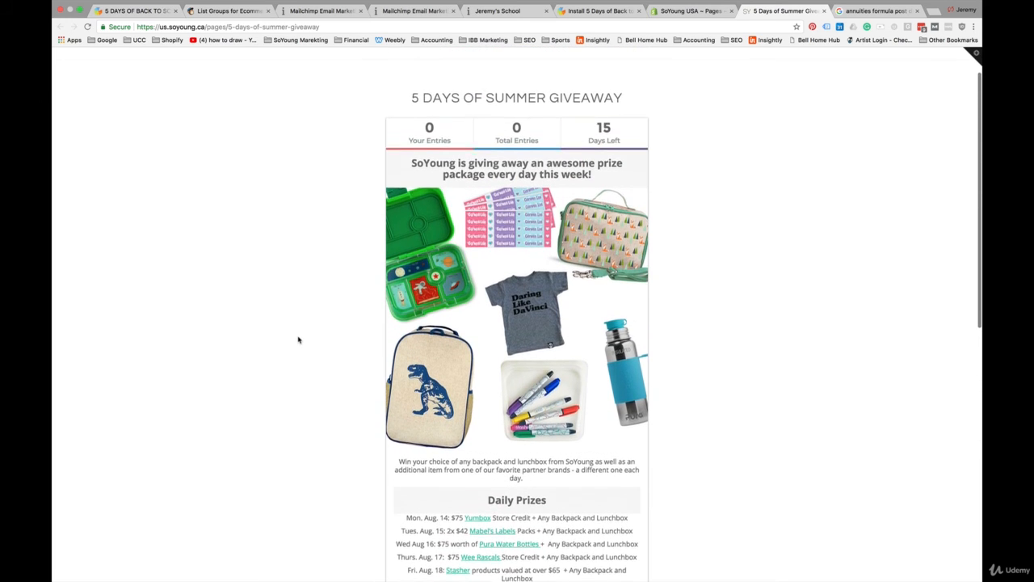
Step: Open the competition's hosted landing page in a new tab and review the competition preview in Gleam
left_click(610, 11)
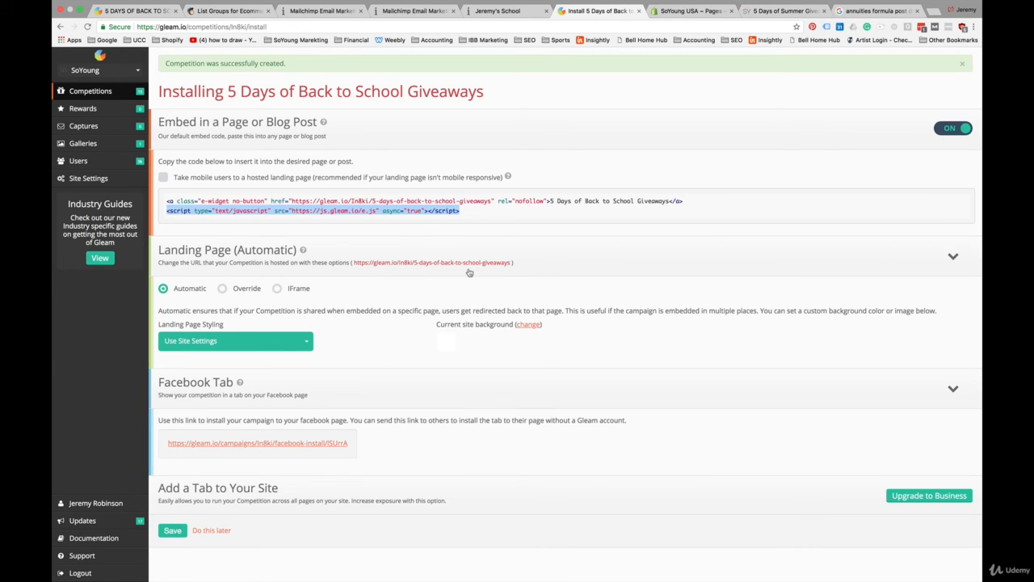
left_click(90, 91)
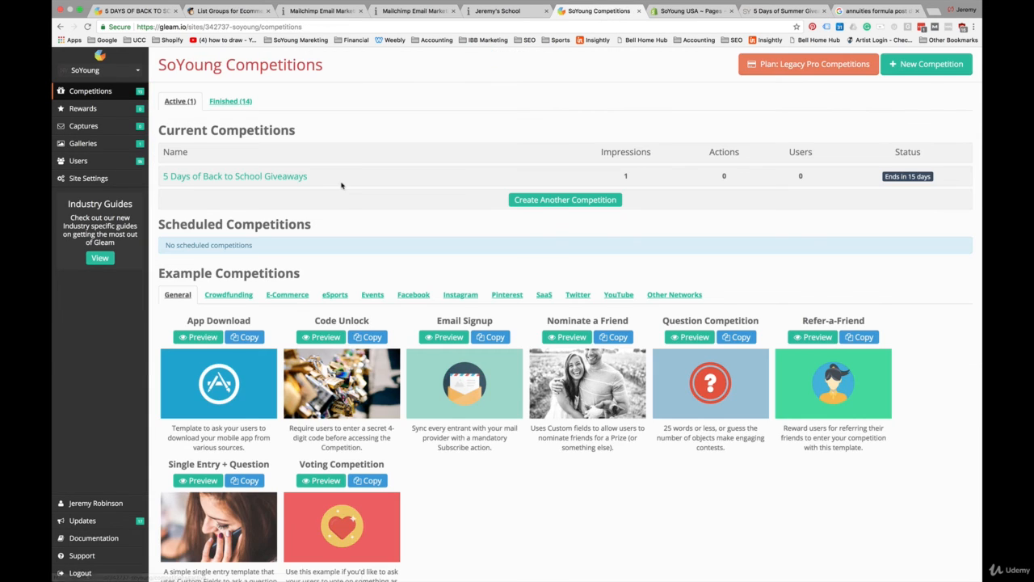
left_click(293, 178)
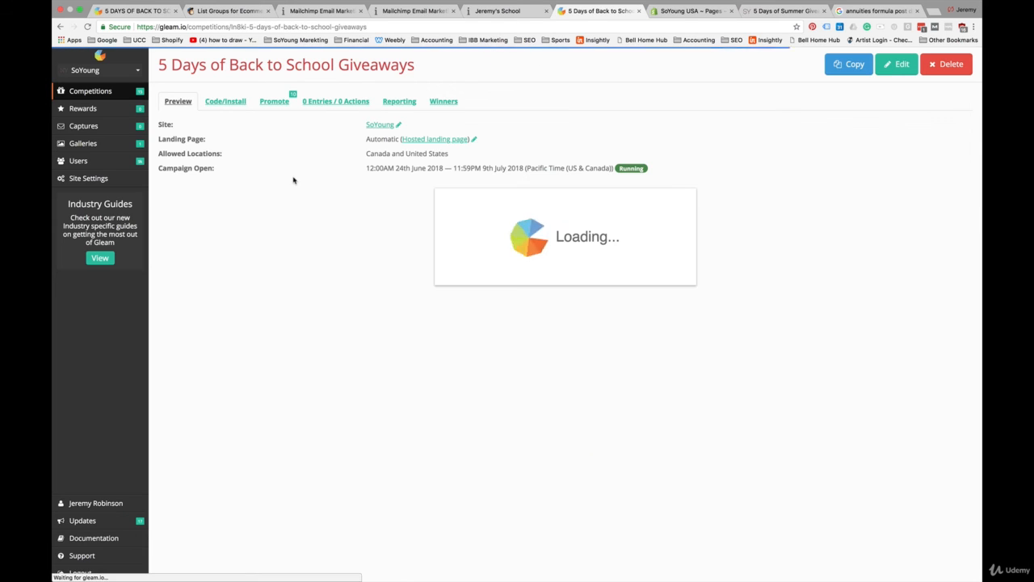
left_click(440, 141)
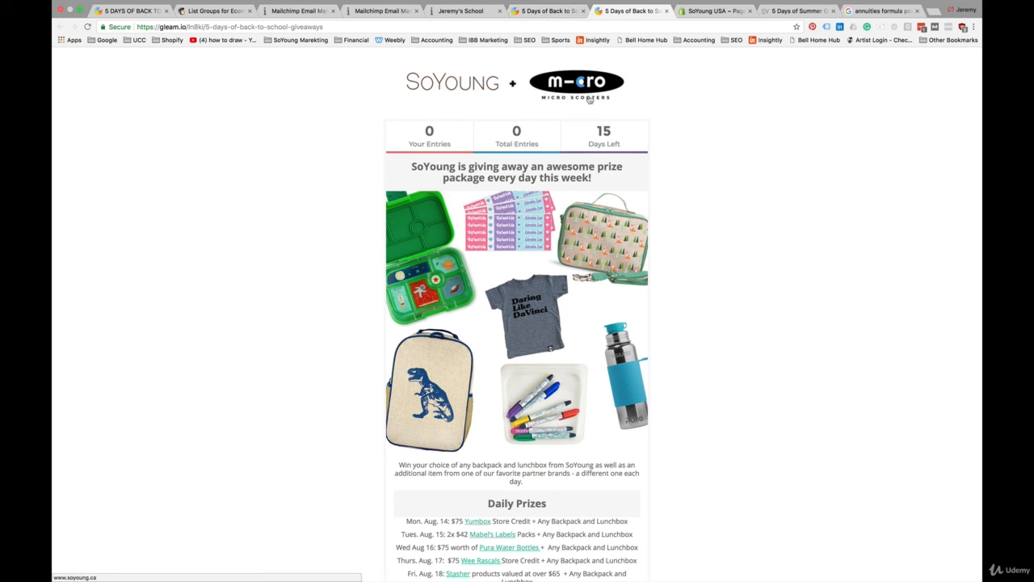
left_click(556, 12)
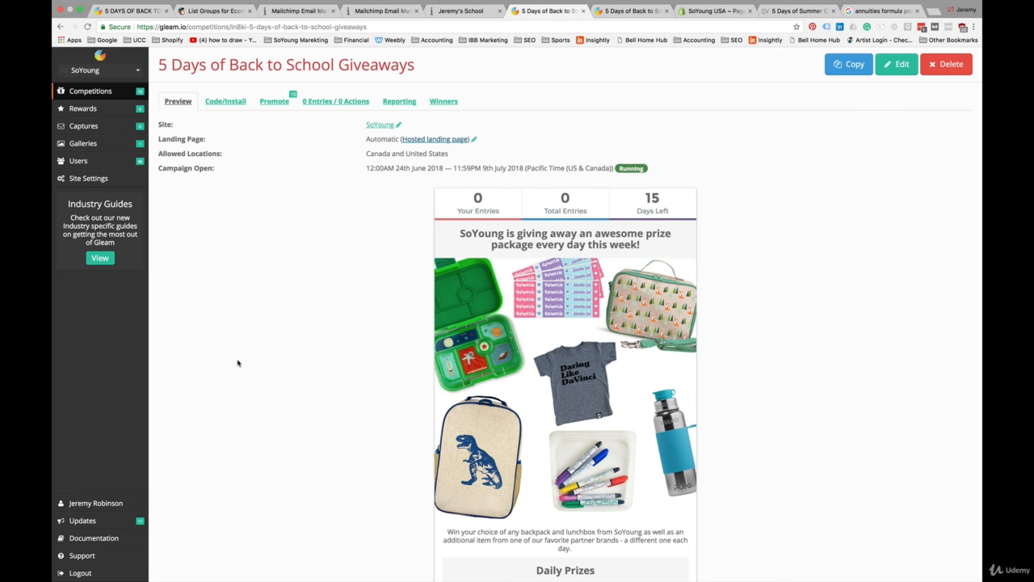
scroll(238, 363, "down", 2)
scroll(238, 363, "down", 5)
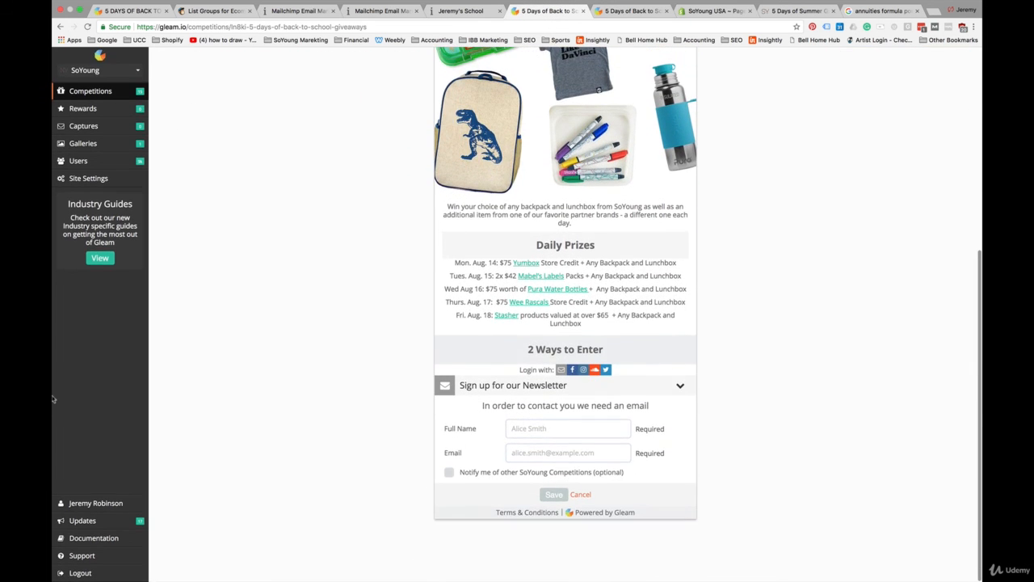
Step: Upload a new header logo showing the partner brand logos in the site settings and save them
left_click(87, 179)
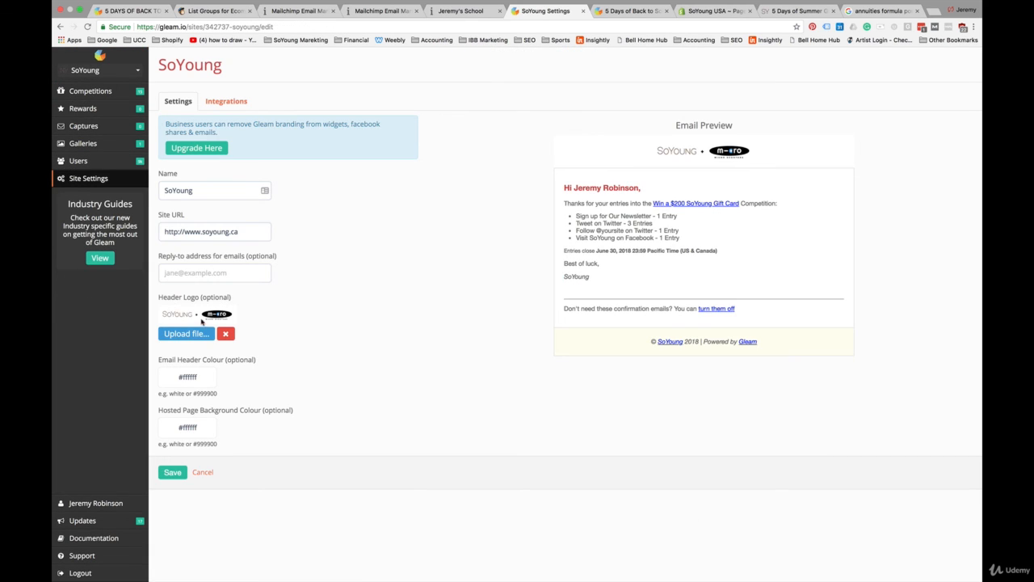
left_click(194, 335)
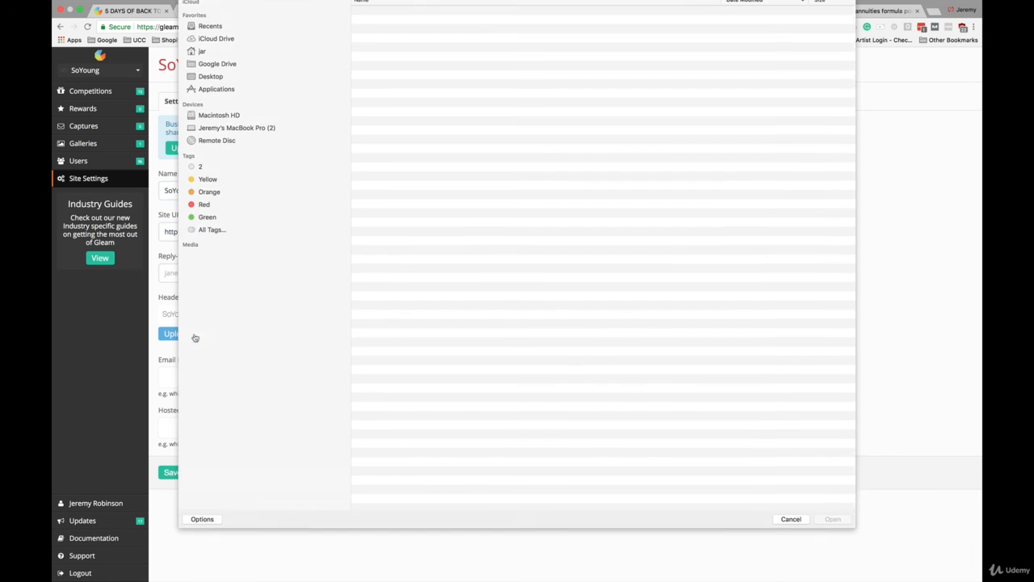
left_click(403, 230)
left_click(831, 543)
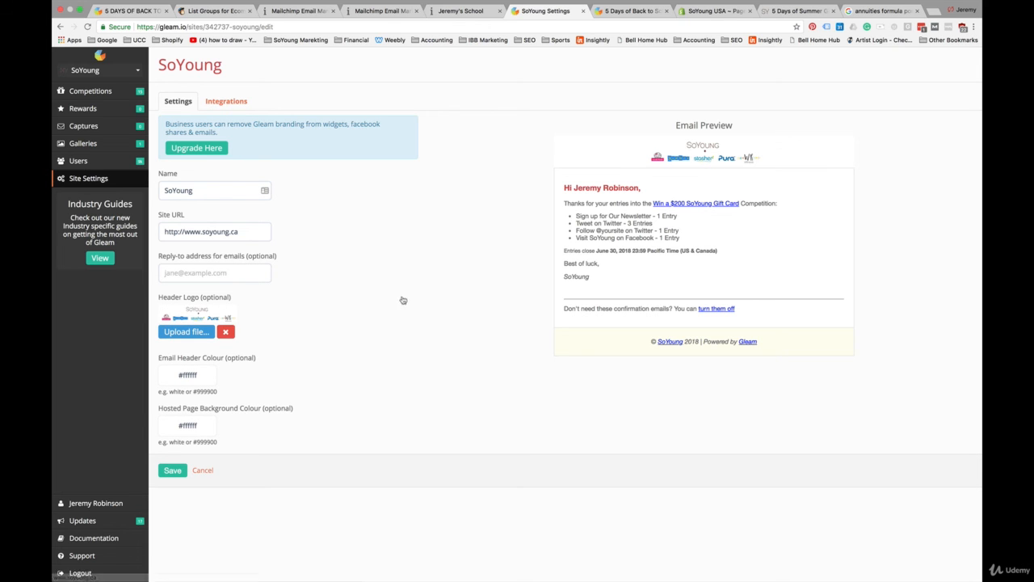
left_click(172, 476)
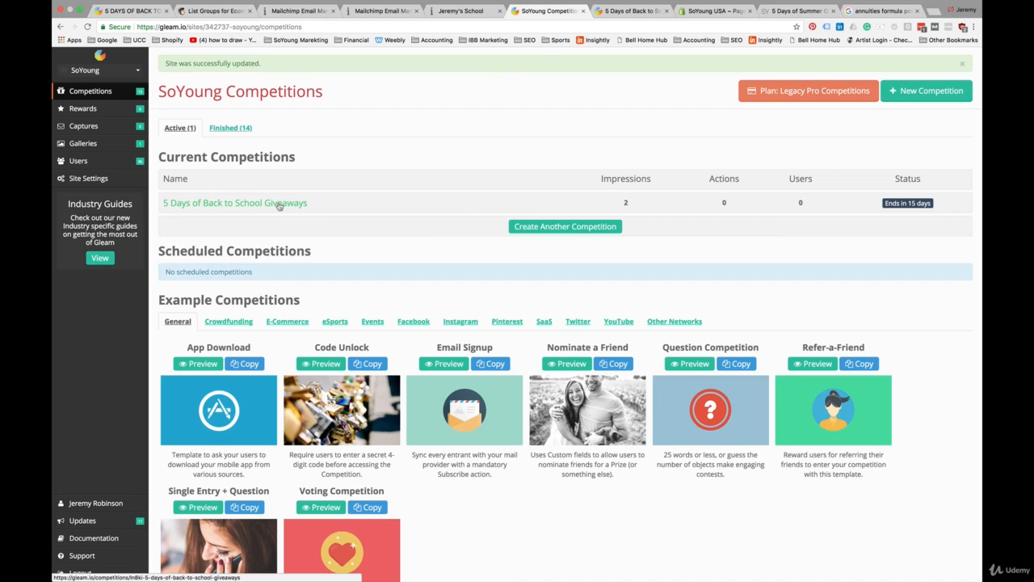
Step: View the competition's hosted landing page with the new logo and open the competition's Winners section
left_click(278, 204)
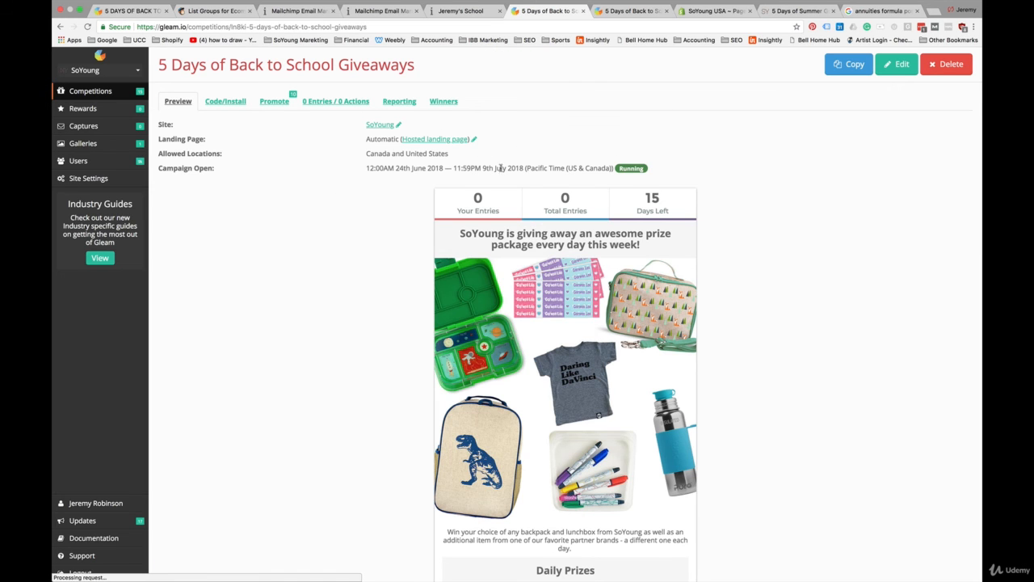
left_click(444, 141)
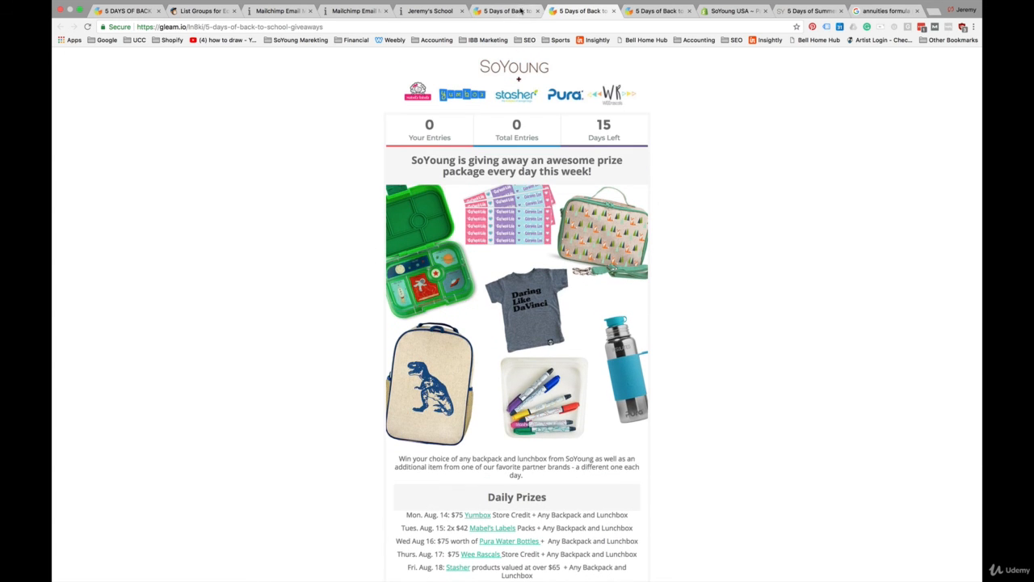
left_click(510, 11)
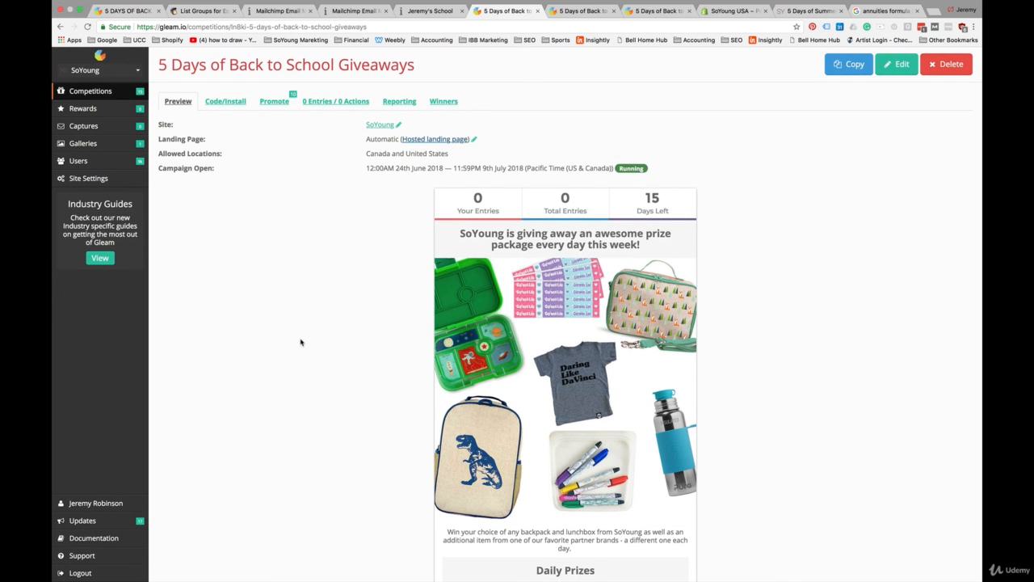
left_click(444, 102)
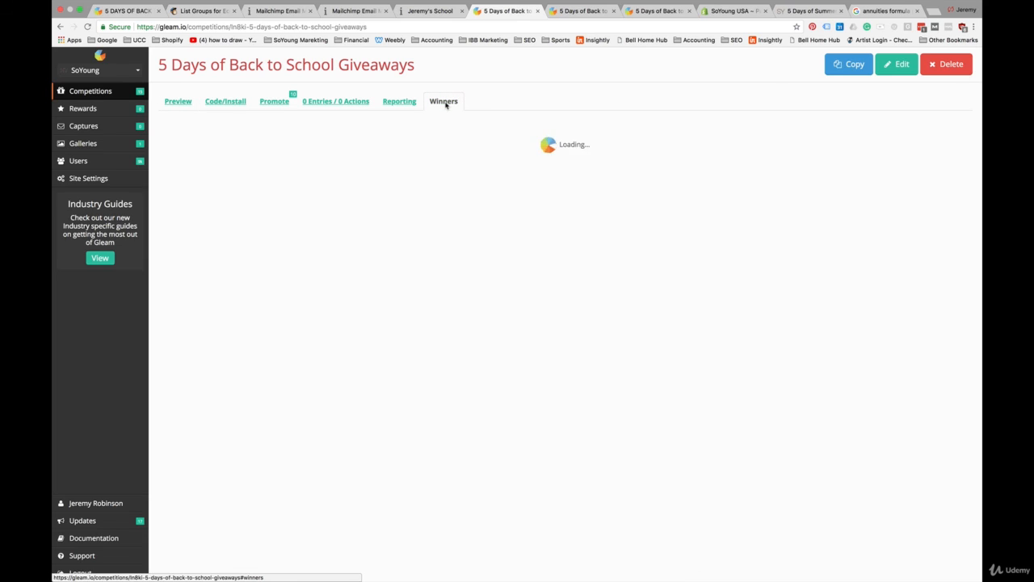